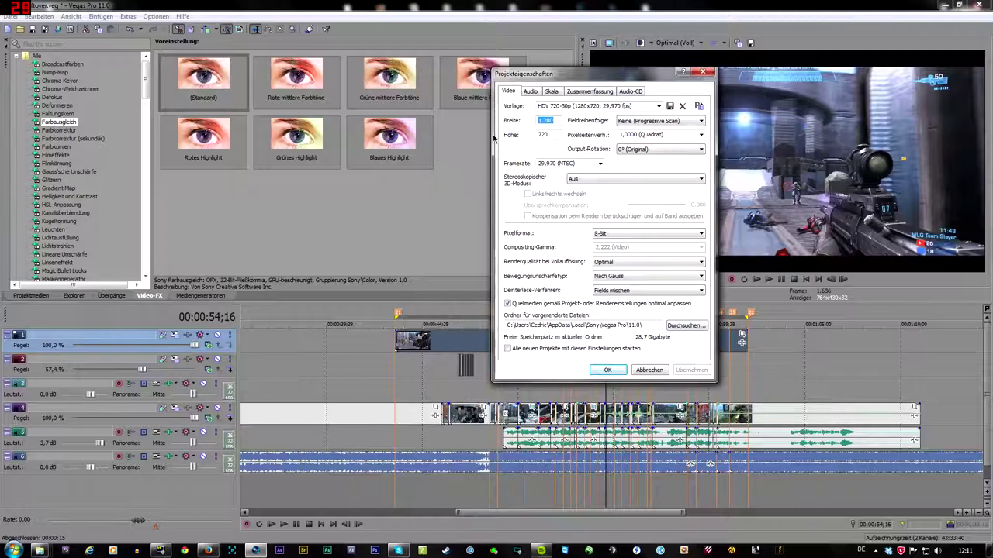
Step: Set the project's field order to Keine (Progressive Scan) and its frame rate to 29,970 (NTSC)
{"action": "key", "text": "Tab"}
{"action": "left_click", "coordinate": [663, 122]}
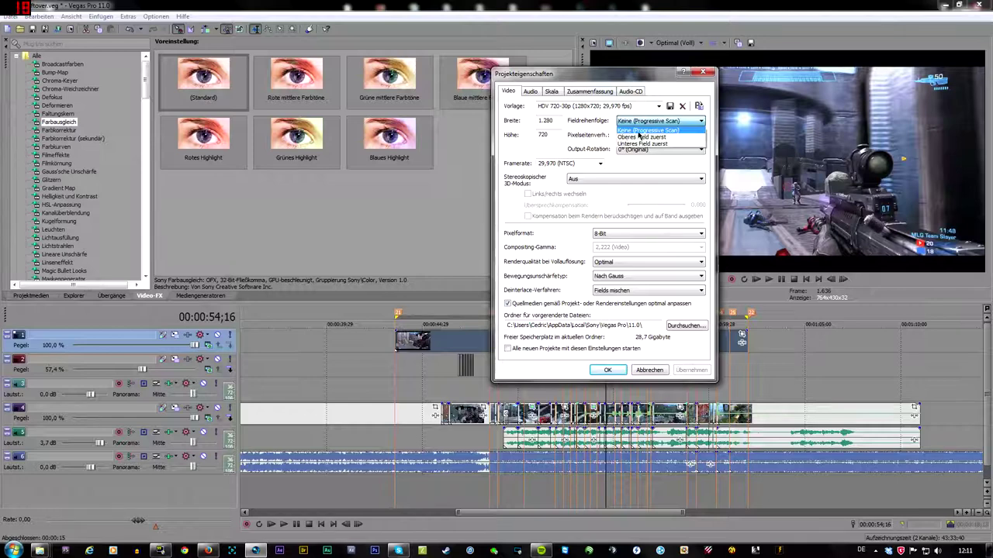
{"action": "left_click", "coordinate": [656, 121]}
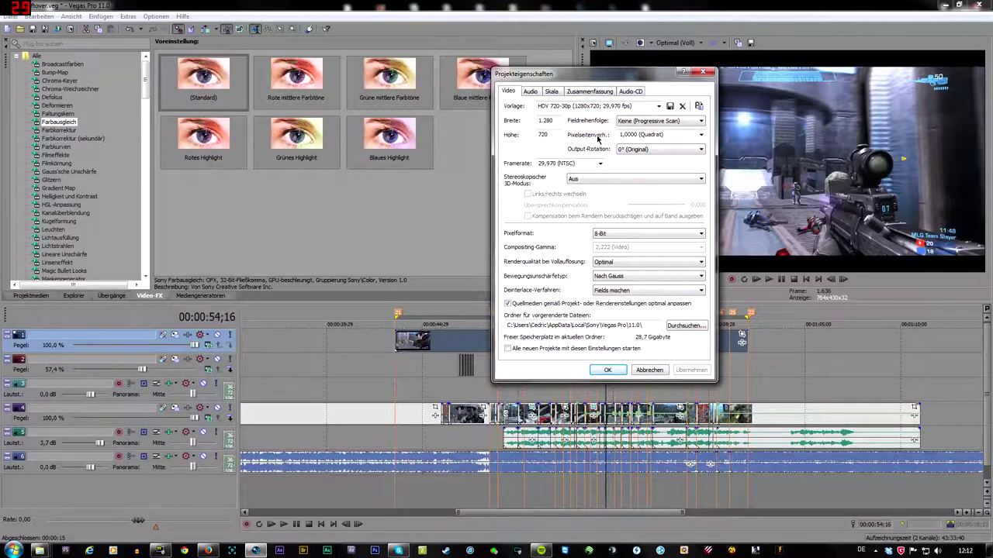
{"action": "key", "text": "Tab"}
{"action": "left_click", "coordinate": [663, 151]}
{"action": "left_click", "coordinate": [599, 178]}
{"action": "left_click", "coordinate": [601, 165]}
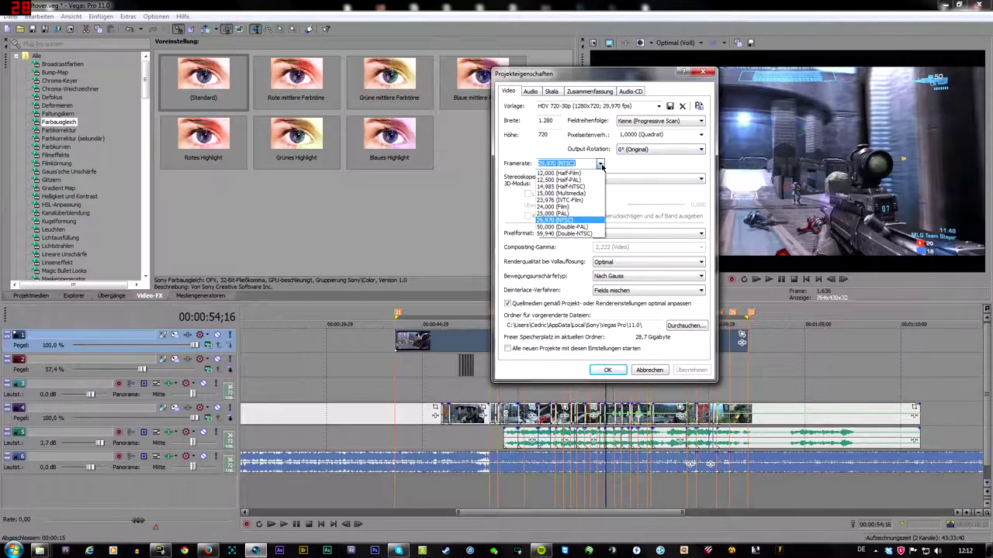
{"action": "left_click", "coordinate": [556, 220]}
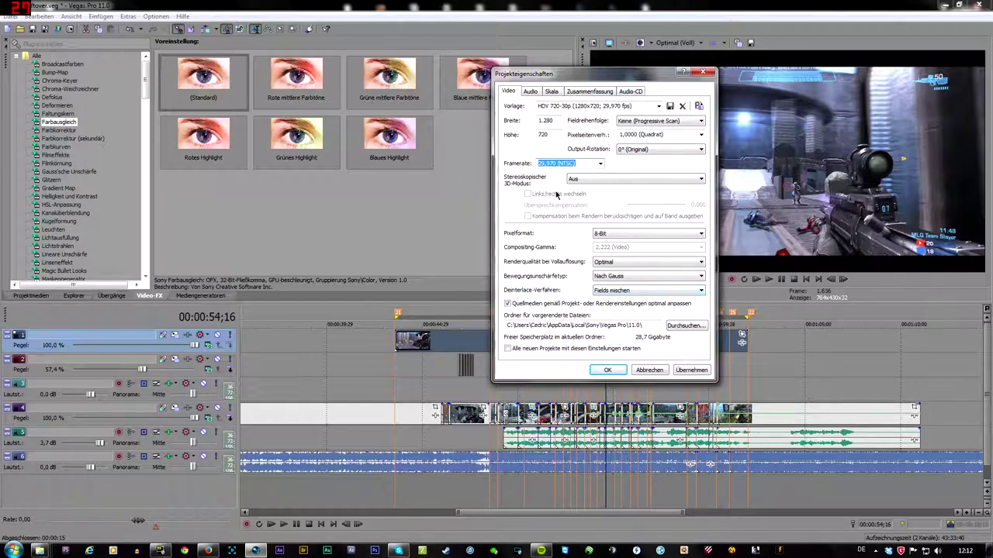
Step: Review the project's audio, ruler, summary and audio CD properties, and return to the video properties
{"action": "left_click", "coordinate": [530, 91]}
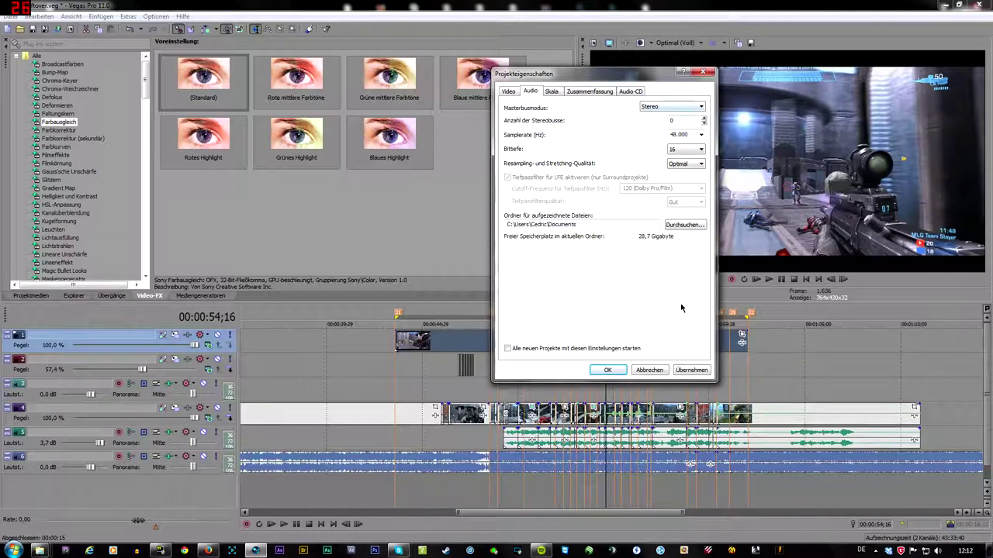
{"action": "left_click", "coordinate": [553, 93]}
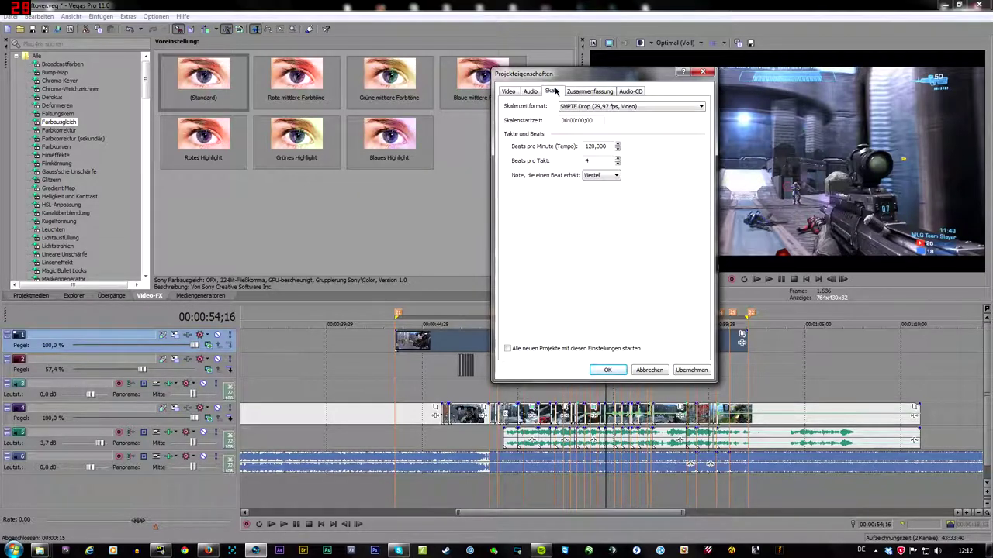
{"action": "left_click", "coordinate": [576, 94]}
{"action": "left_click", "coordinate": [629, 92]}
{"action": "left_click", "coordinate": [578, 94]}
{"action": "left_click", "coordinate": [629, 91]}
{"action": "left_click", "coordinate": [552, 92]}
{"action": "left_click", "coordinate": [511, 93]}
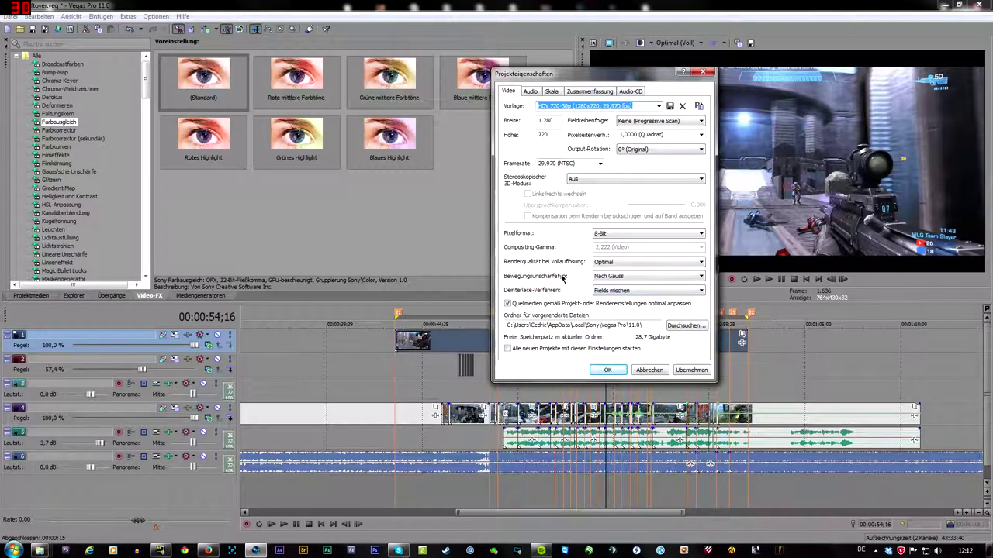
Step: Make these project properties the default for all new projects, and apply them
{"action": "left_click", "coordinate": [508, 349]}
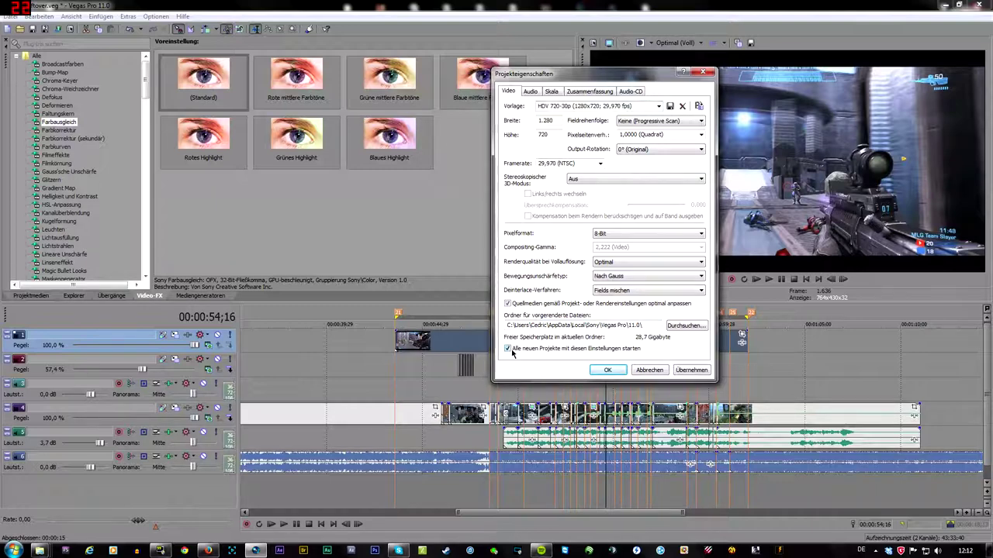
{"action": "left_click", "coordinate": [698, 370]}
{"action": "left_click", "coordinate": [606, 370]}
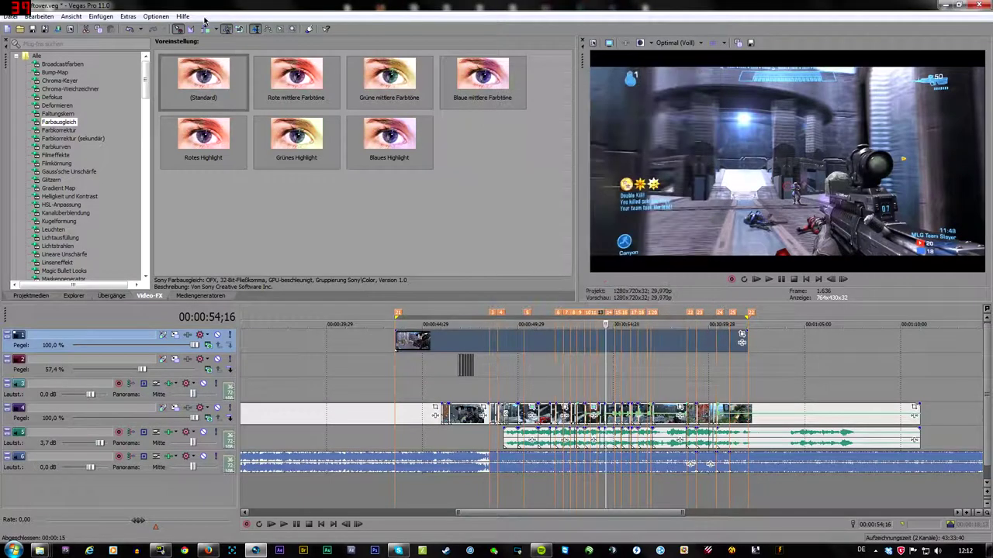
Step: Select the timeline range from 00:00:43;16 to 00:01:02;01 and open the Render As dialog
{"action": "left_click_drag", "start_coordinate": [397, 490], "coordinate": [743, 481]}
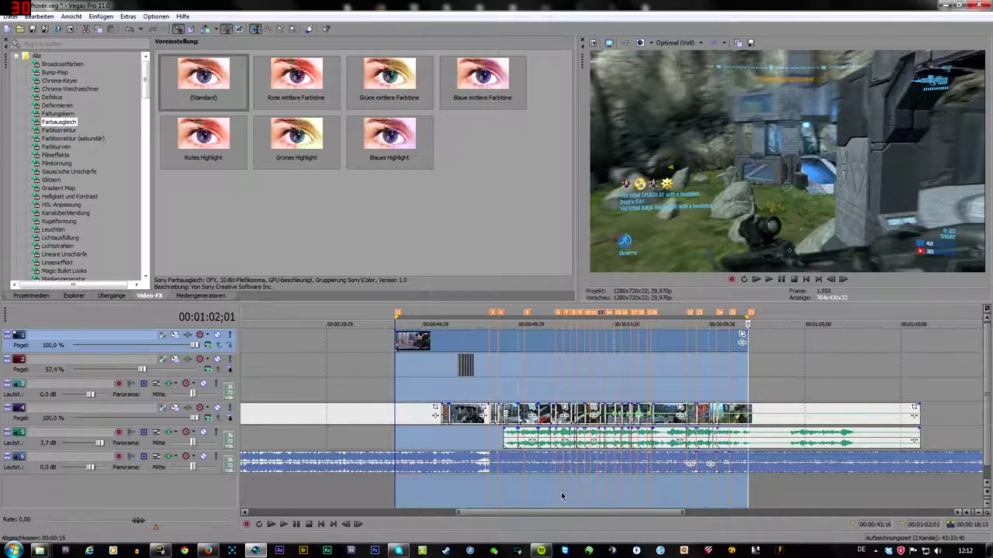
{"action": "left_click", "coordinate": [8, 17]}
{"action": "left_click", "coordinate": [83, 90]}
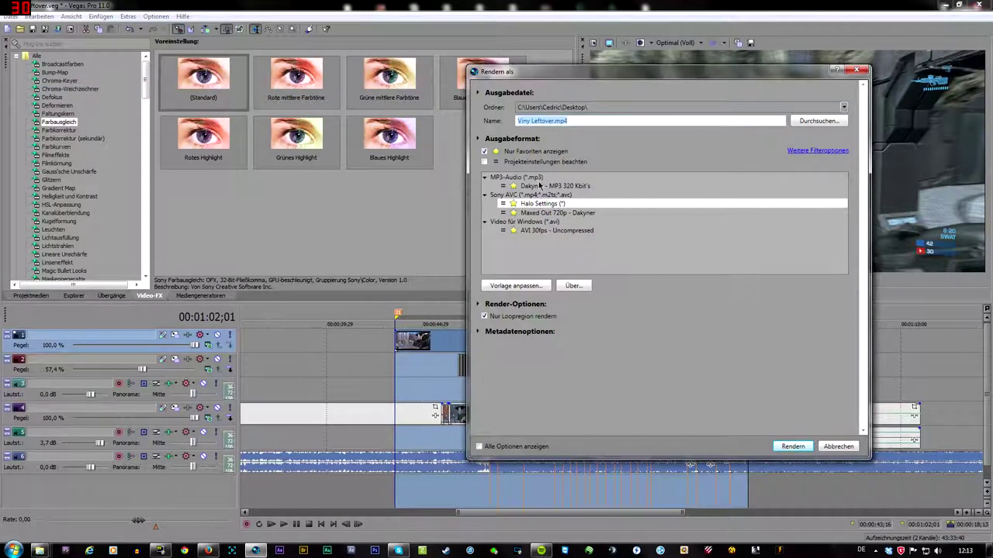
{"action": "key", "text": "Tab"}
{"action": "key", "text": "Down"}
{"action": "key", "text": "Down"}
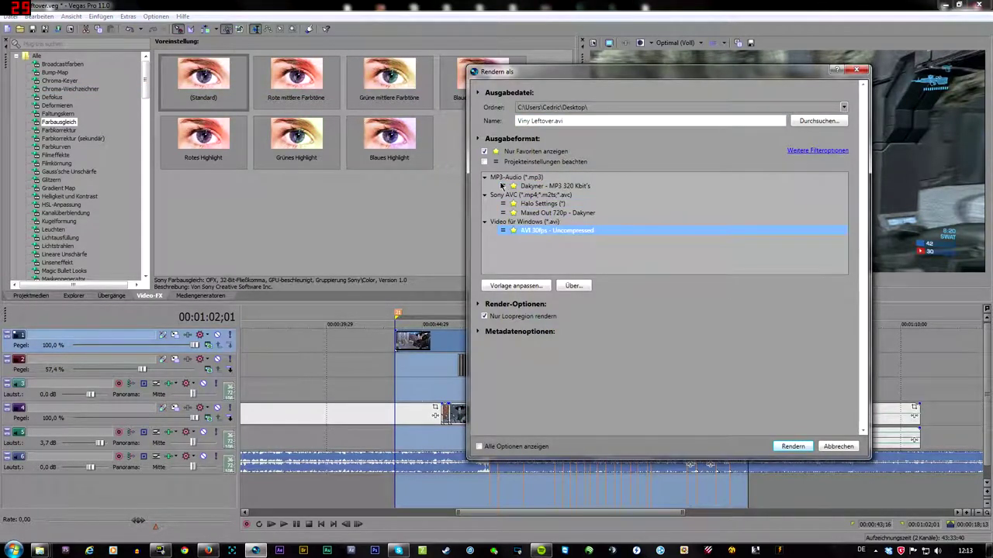
Step: Show all output formats instead of only favourites, and choose the Sony AVC template Memory Stick SD NTSC Breitbild - 6256 Kbit/s
{"action": "left_click", "coordinate": [486, 151]}
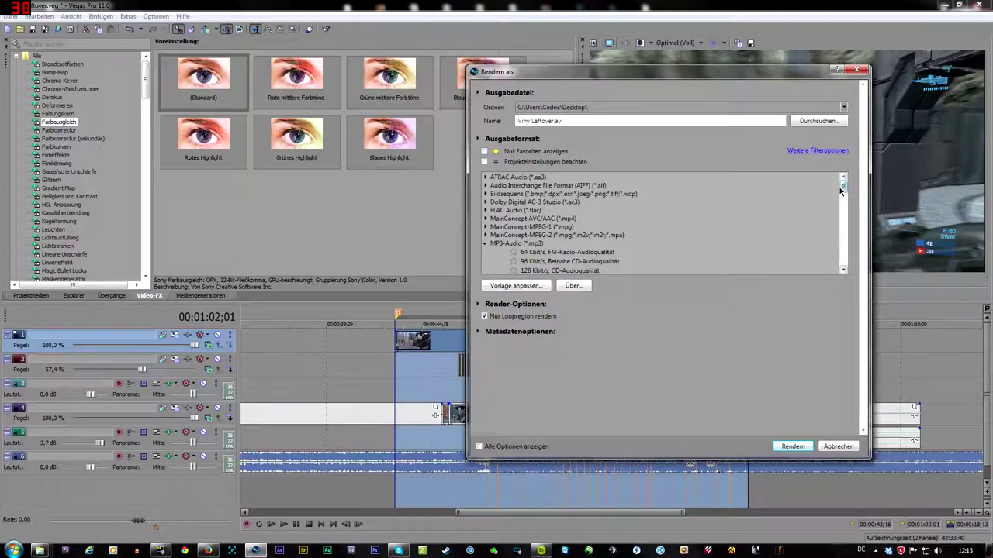
{"action": "left_click", "coordinate": [533, 243]}
{"action": "scroll", "coordinate": [530, 248], "scroll_direction": "down", "scroll_amount": 5}
{"action": "scroll", "coordinate": [531, 249], "scroll_direction": "up", "scroll_amount": 3}
{"action": "left_click", "coordinate": [496, 196]}
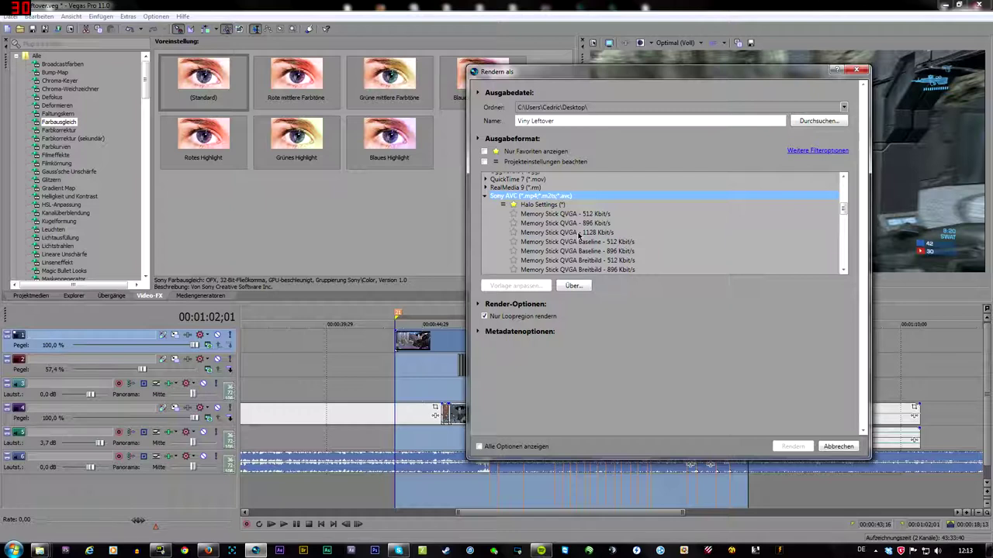
{"action": "scroll", "coordinate": [574, 230], "scroll_direction": "down", "scroll_amount": 3}
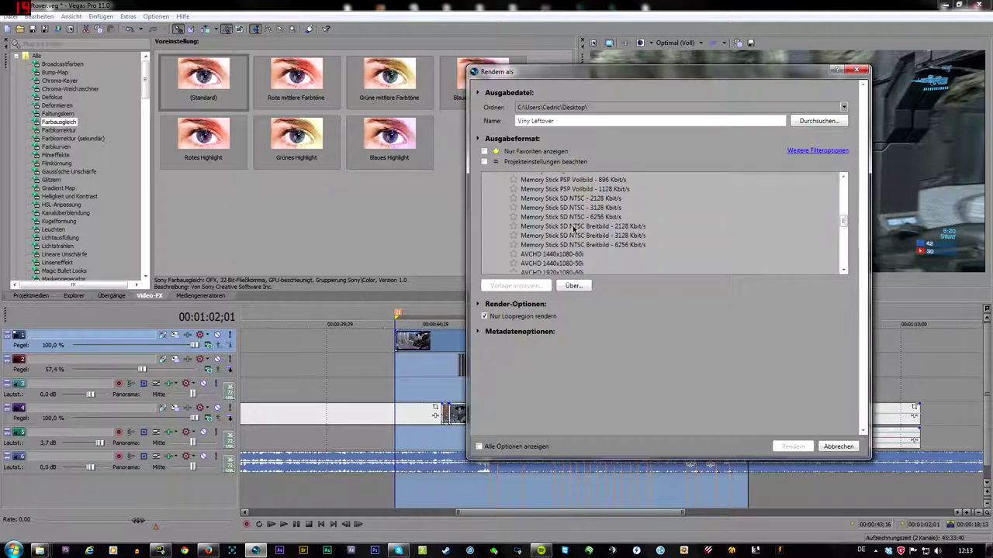
{"action": "left_click", "coordinate": [537, 245]}
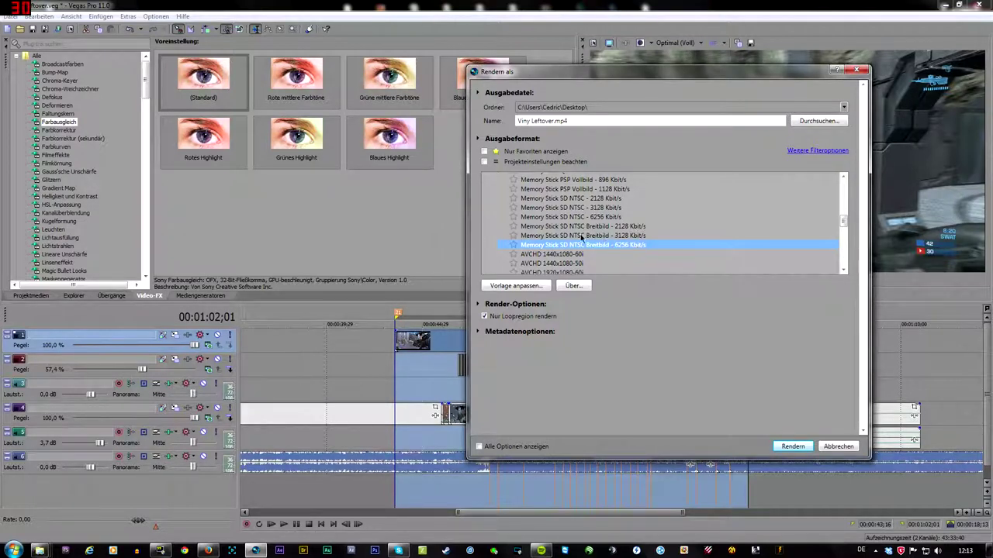
Step: Customize the chosen template with video format AVC and a custom frame size of 1280 by 720
{"action": "left_click", "coordinate": [517, 286]}
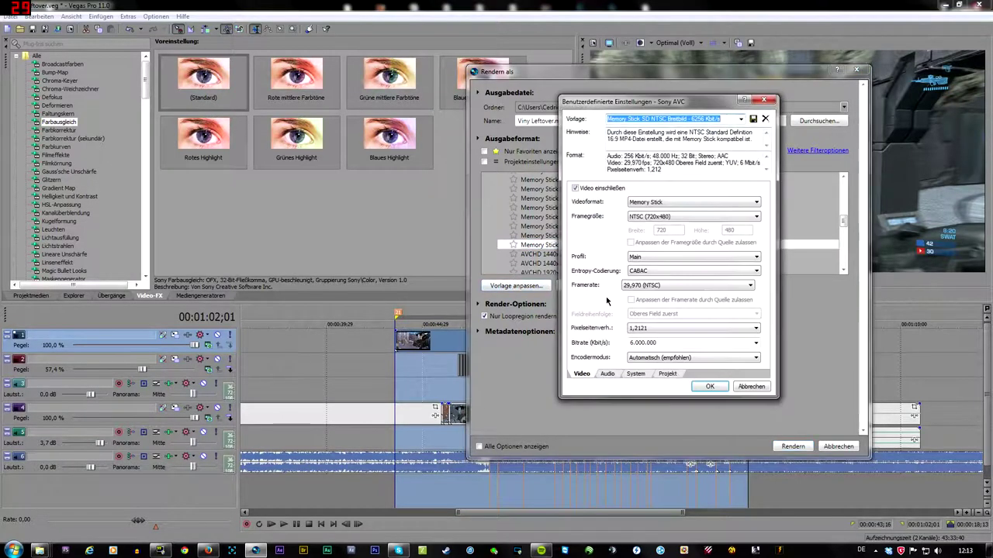
{"action": "left_click_drag", "start_coordinate": [703, 101], "coordinate": [714, 111]}
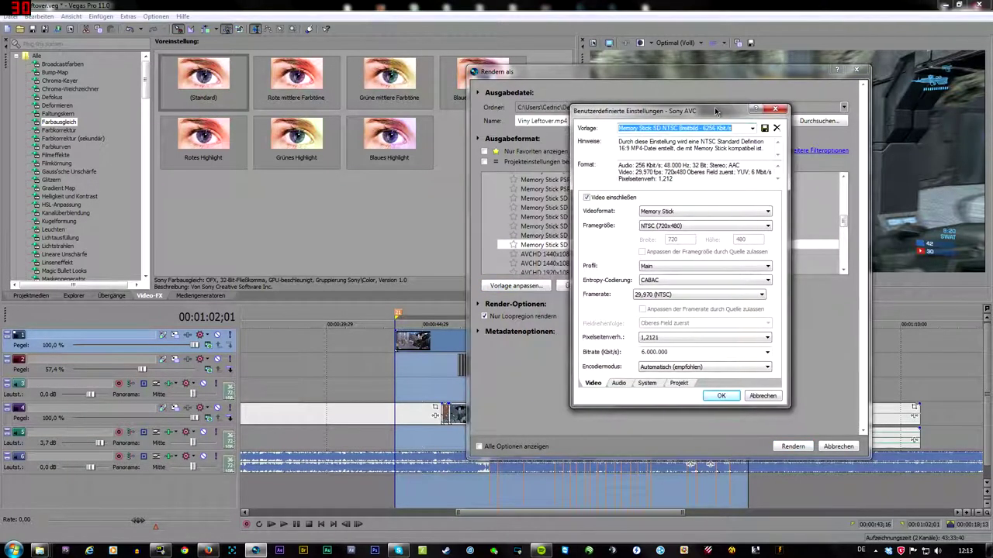
{"action": "left_click", "coordinate": [690, 211]}
{"action": "left_click", "coordinate": [691, 222]}
{"action": "left_click", "coordinate": [689, 226]}
{"action": "left_click", "coordinate": [690, 232]}
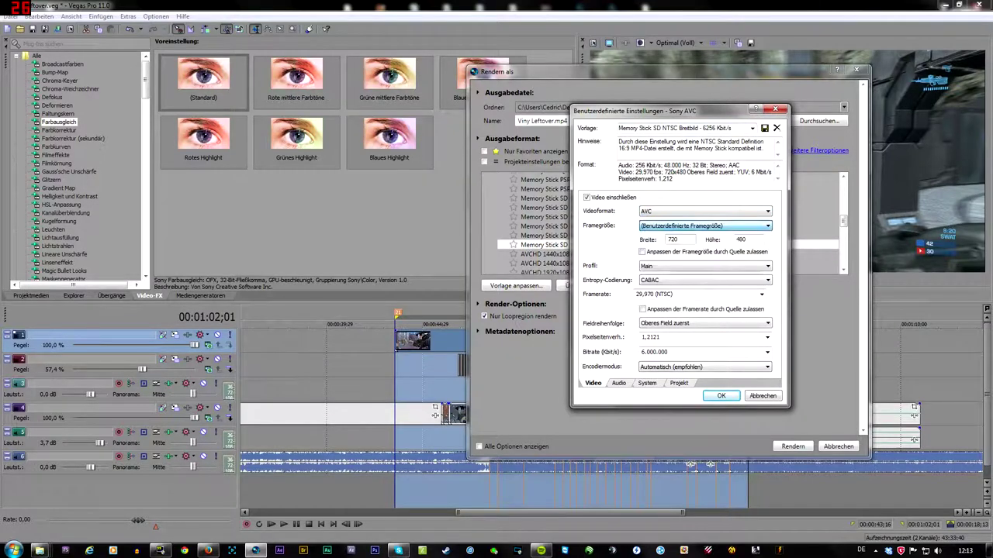
{"action": "key", "text": "Tab"}
{"action": "type", "text": "1280"}
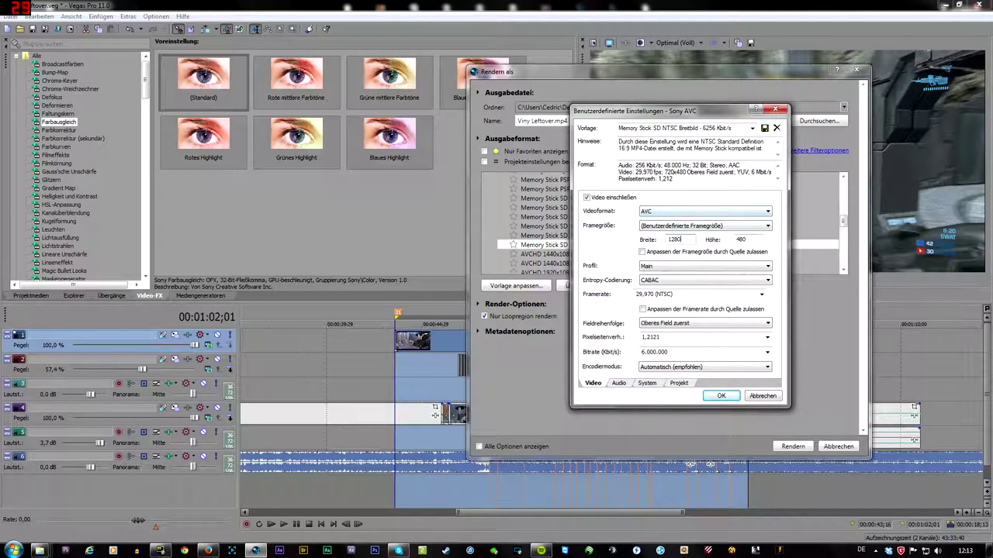
{"action": "key", "text": "Tab"}
{"action": "type", "text": "7"}
Step: Set the template's profile to Hoch and its entropy coding to CABAC
{"action": "left_click", "coordinate": [683, 266]}
{"action": "left_click", "coordinate": [687, 289]}
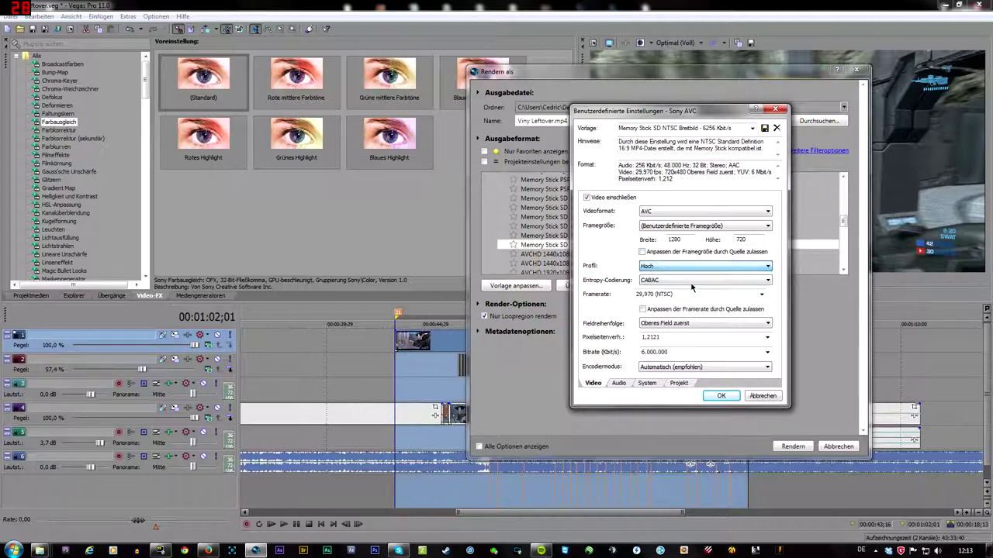
{"action": "left_click", "coordinate": [690, 280]}
{"action": "left_click", "coordinate": [671, 290]}
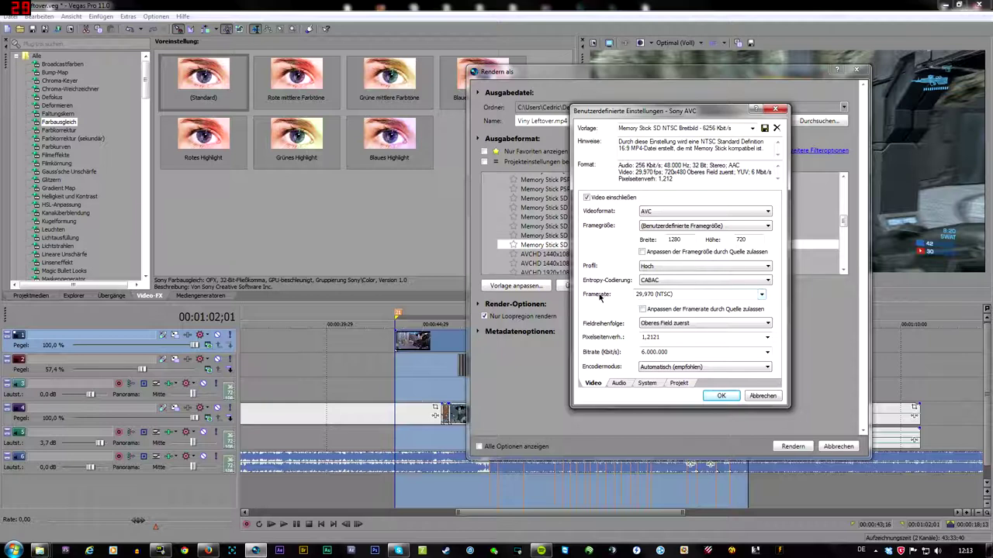
Step: Set the template's field order to Keine (Progressive Scan) and its pixel aspect ratio to 1,0000
{"action": "left_click_drag", "start_coordinate": [636, 294], "coordinate": [673, 294]}
{"action": "left_click", "coordinate": [629, 299]}
{"action": "left_click", "coordinate": [680, 326]}
{"action": "left_click", "coordinate": [680, 333]}
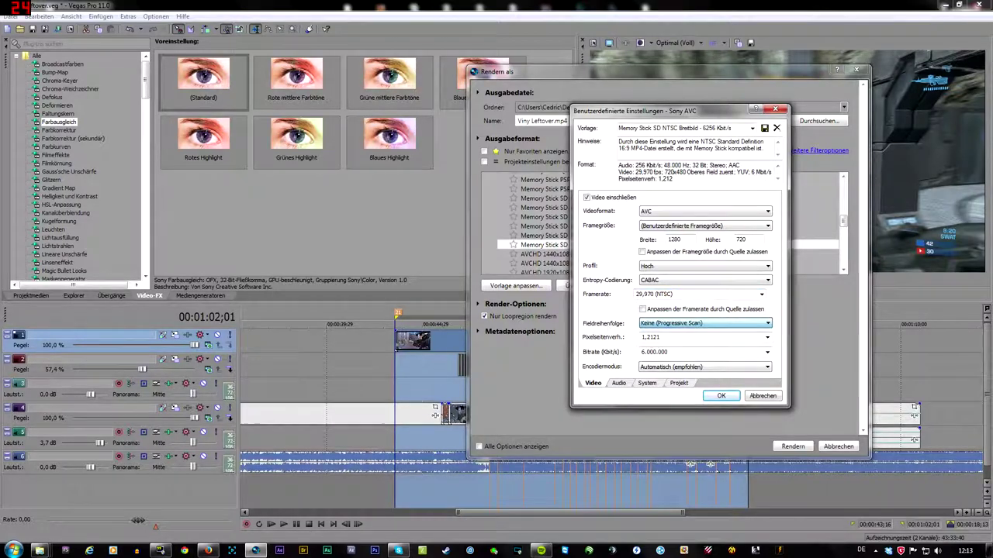
{"action": "left_click", "coordinate": [768, 341]}
{"action": "left_click", "coordinate": [675, 348]}
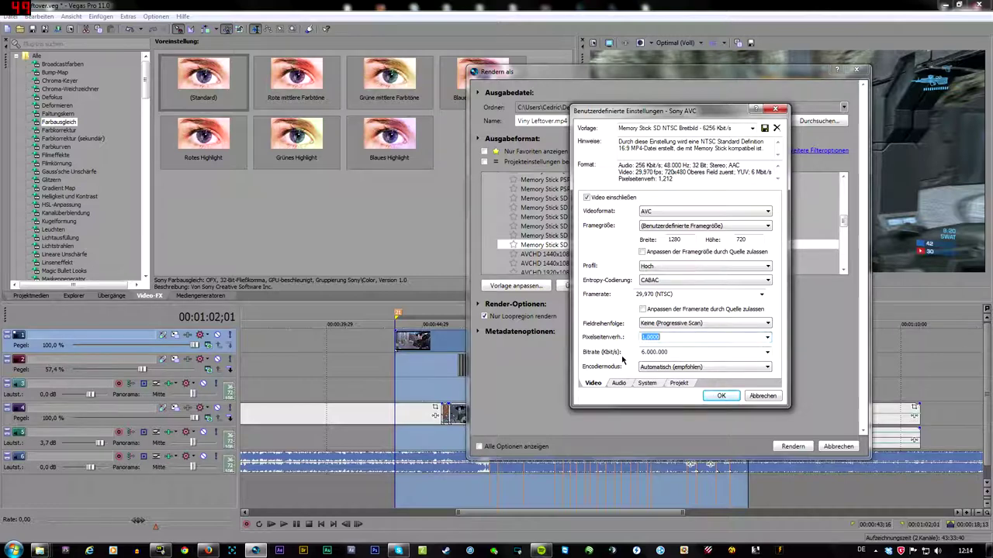
Step: Set the template's video bitrate to 14.000.000
{"action": "left_click", "coordinate": [767, 352]}
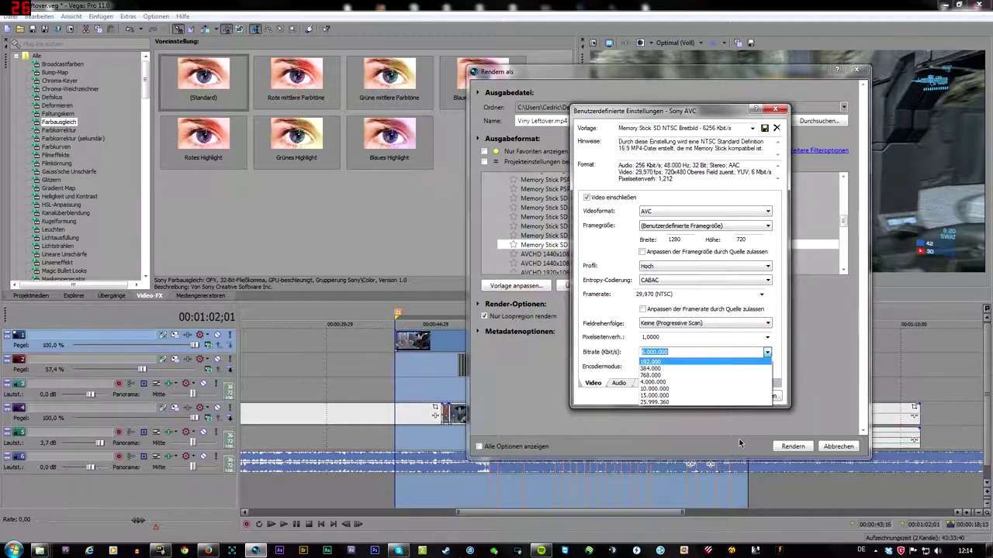
{"action": "left_click", "coordinate": [663, 404]}
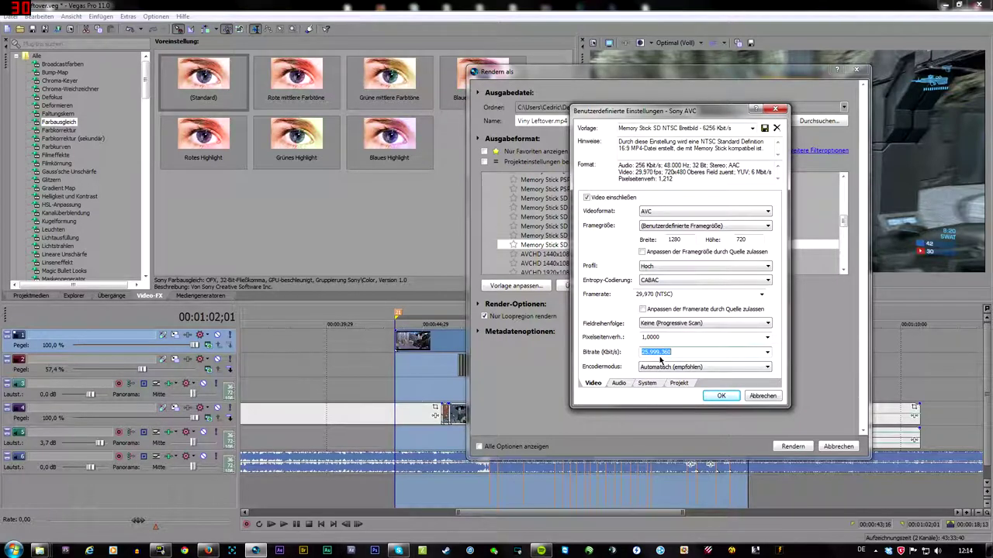
{"action": "left_click", "coordinate": [767, 352]}
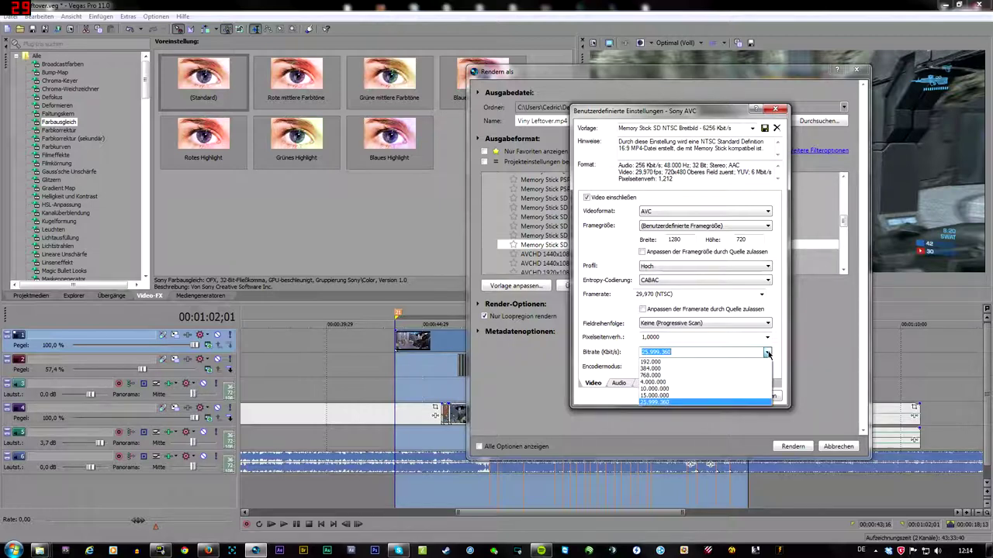
{"action": "left_click", "coordinate": [664, 389]}
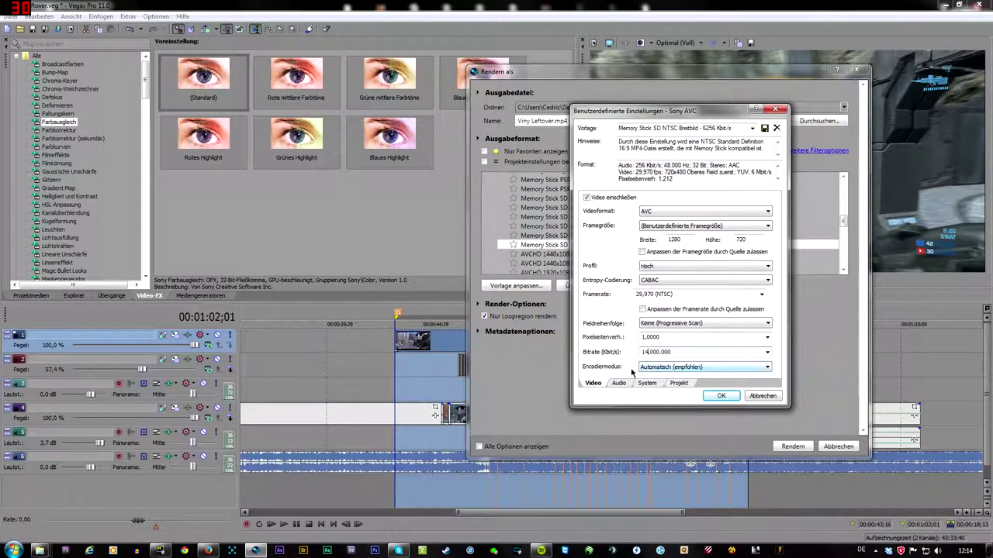
Step: Compare the encoder modes and set the template to Nur mit CPU rendern
{"action": "left_click", "coordinate": [666, 369]}
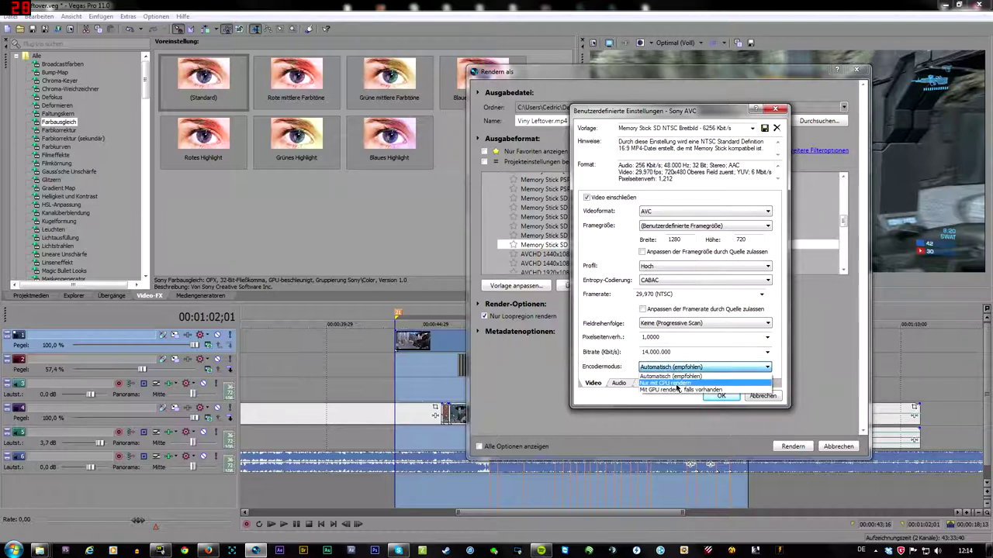
{"action": "left_click", "coordinate": [653, 384]}
{"action": "left_click", "coordinate": [674, 368]}
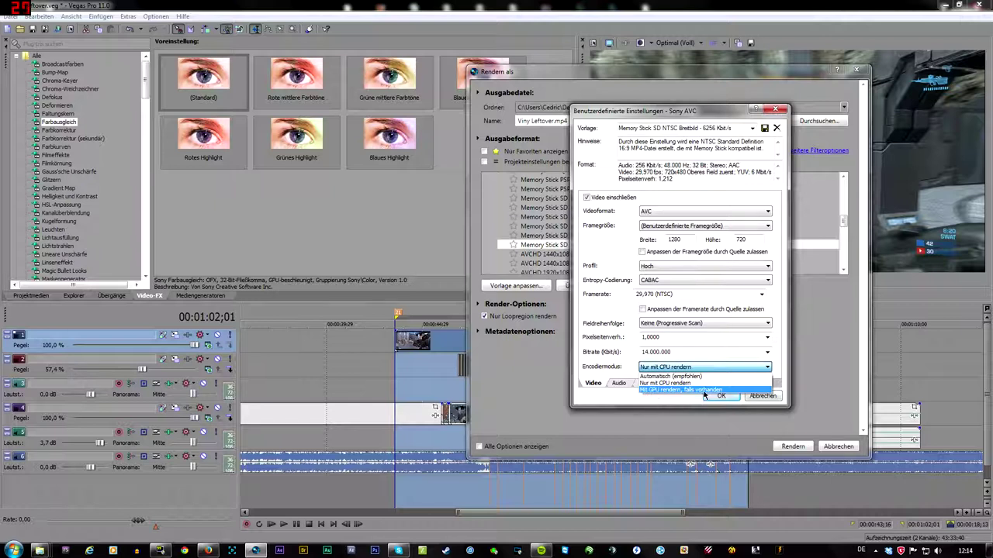
{"action": "left_click", "coordinate": [655, 390]}
{"action": "left_click", "coordinate": [669, 368]}
{"action": "left_click", "coordinate": [664, 379]}
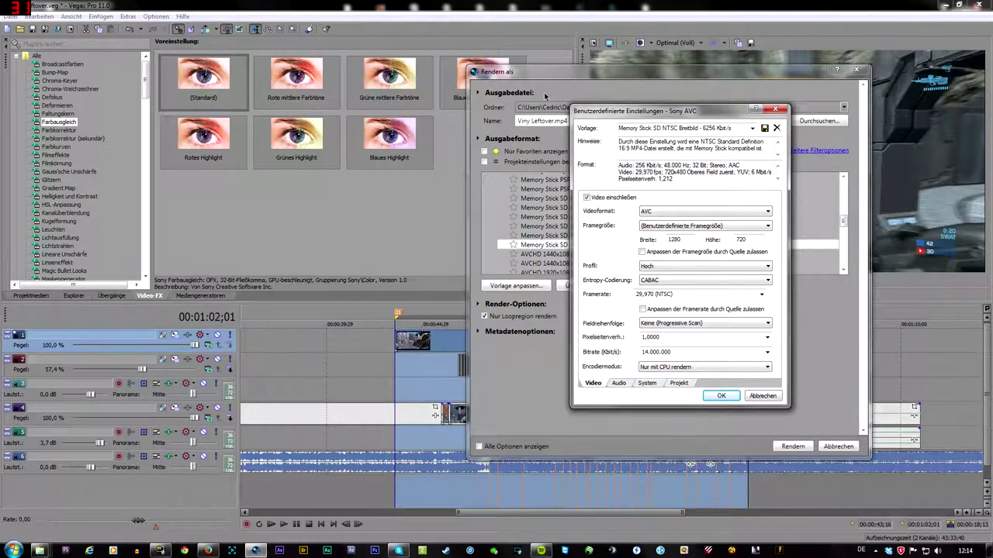
{"action": "left_click", "coordinate": [655, 367]}
{"action": "left_click", "coordinate": [672, 384]}
Step: In the template's audio settings, set the bitrate to 320.000
{"action": "left_click", "coordinate": [620, 383]}
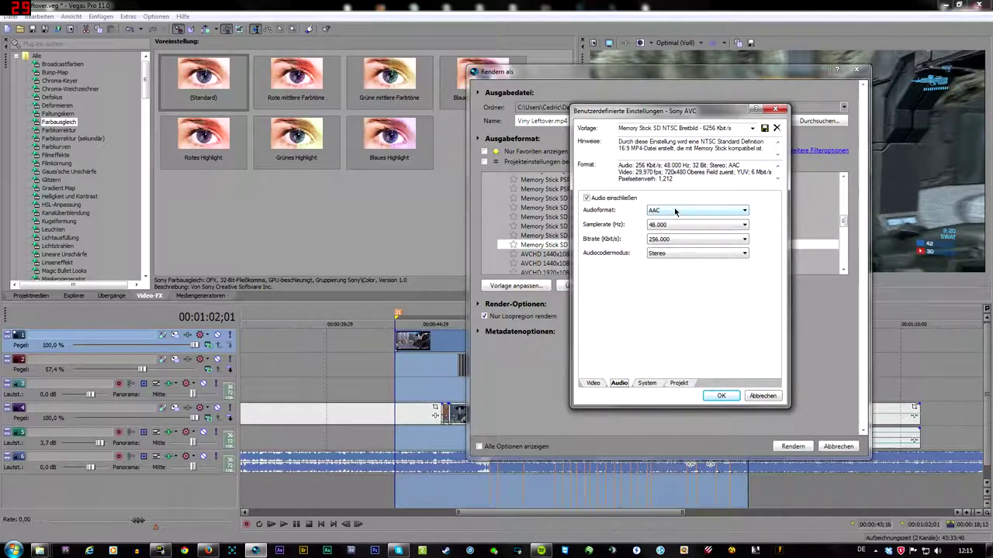
{"action": "left_click", "coordinate": [664, 252]}
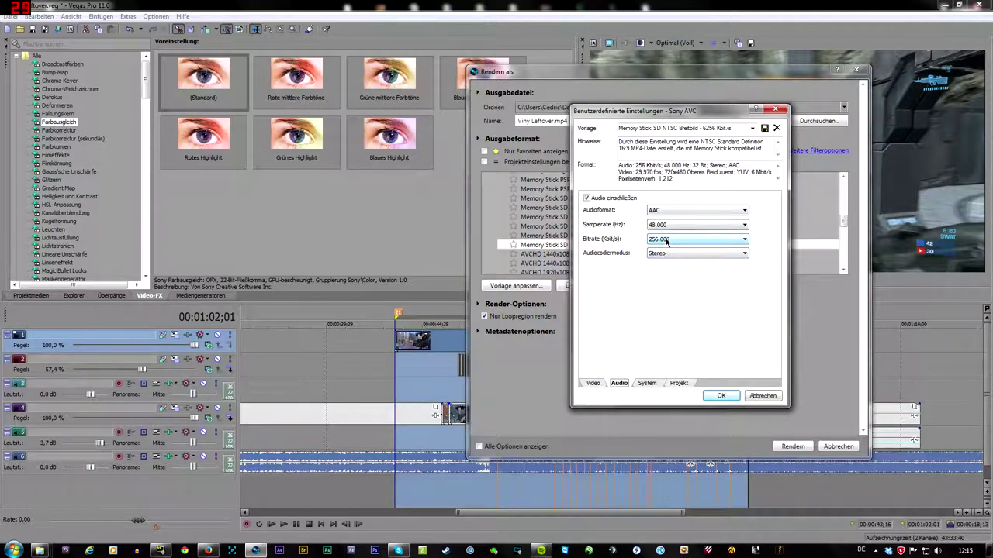
{"action": "left_click", "coordinate": [666, 242]}
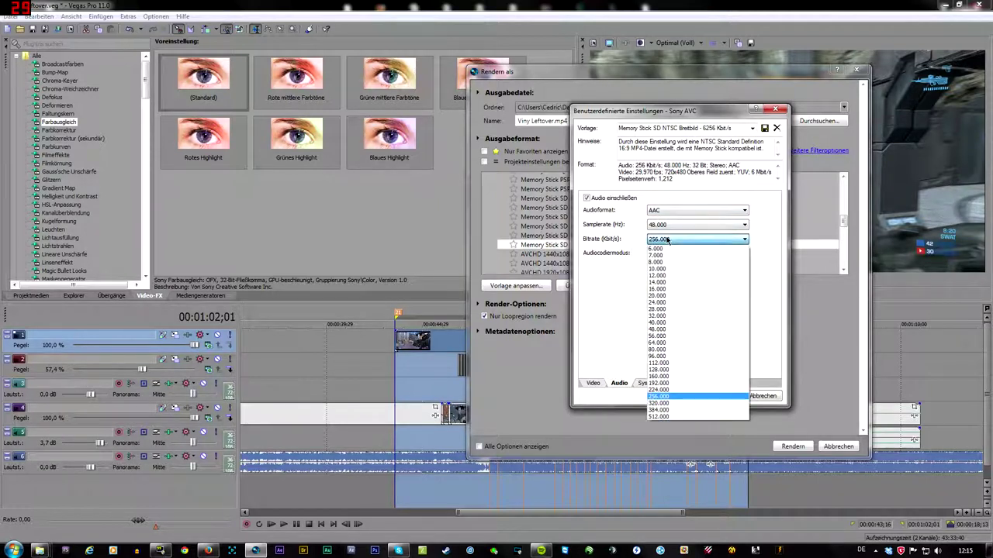
{"action": "left_click", "coordinate": [660, 403]}
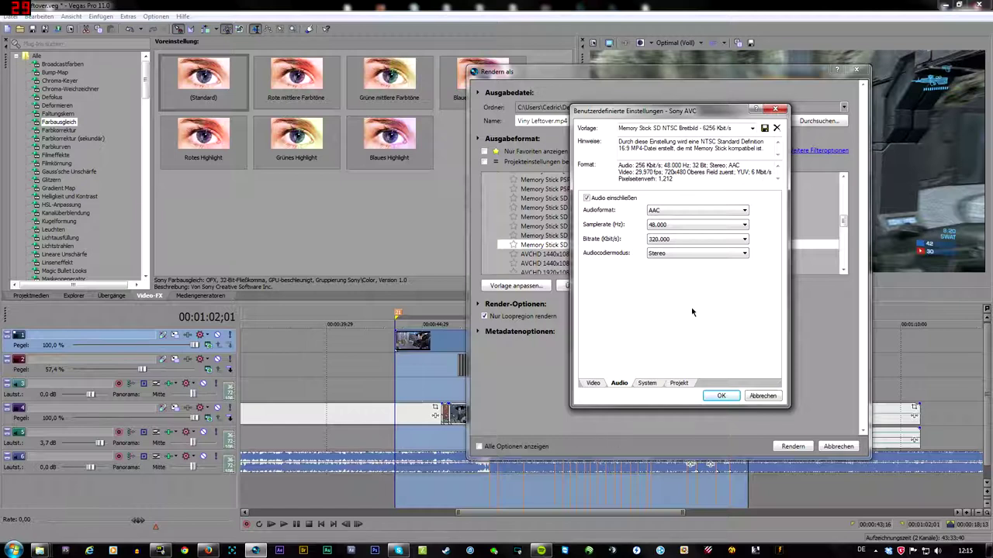
Step: In the template's system settings, set the file format to MP4-Dateiformat (.mp4)
{"action": "left_click", "coordinate": [643, 383]}
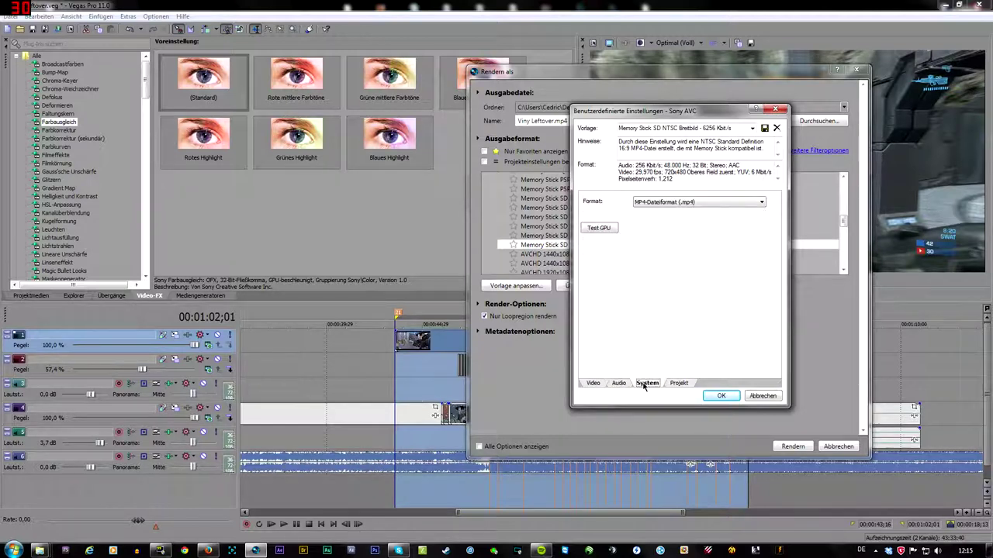
{"action": "left_click", "coordinate": [647, 203]}
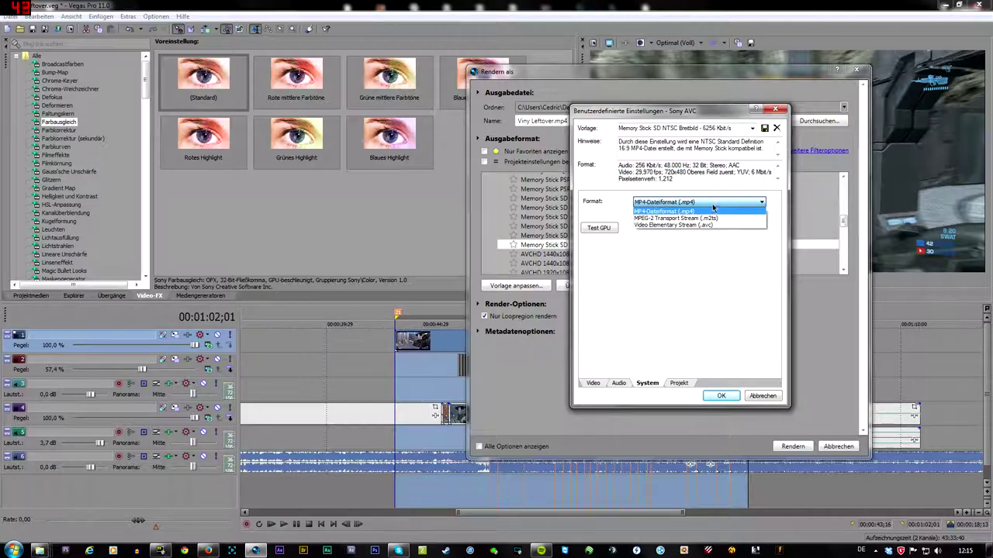
{"action": "left_click", "coordinate": [713, 210]}
Step: In the template's project options, keep both the video render quality and the stereoscopic 3D mode on the project settings
{"action": "left_click", "coordinate": [679, 383]}
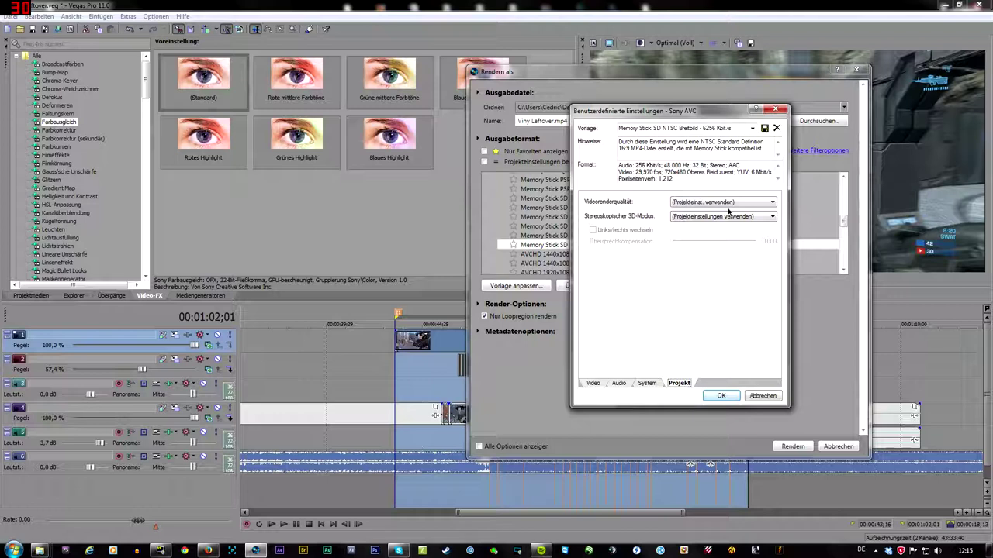
{"action": "left_click", "coordinate": [740, 203]}
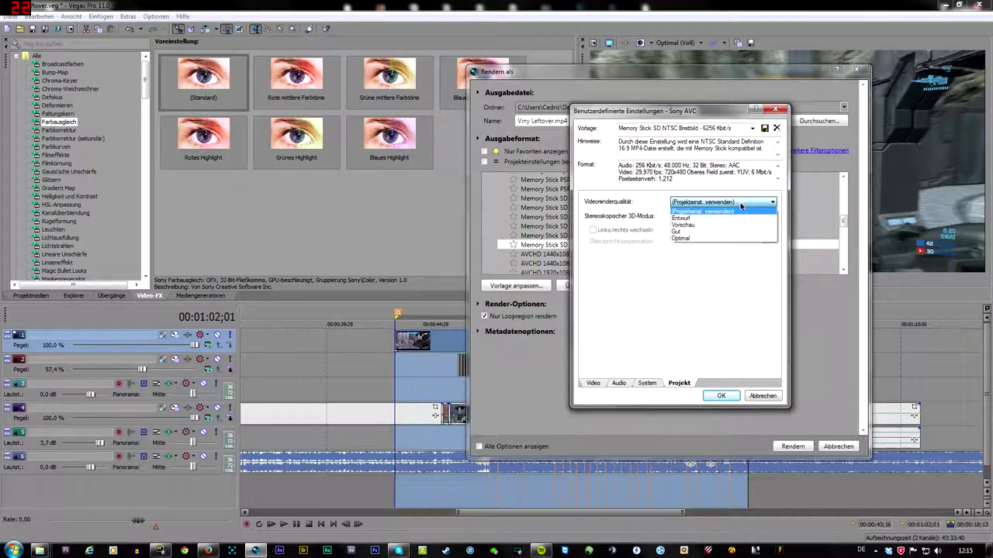
{"action": "left_click", "coordinate": [740, 203]}
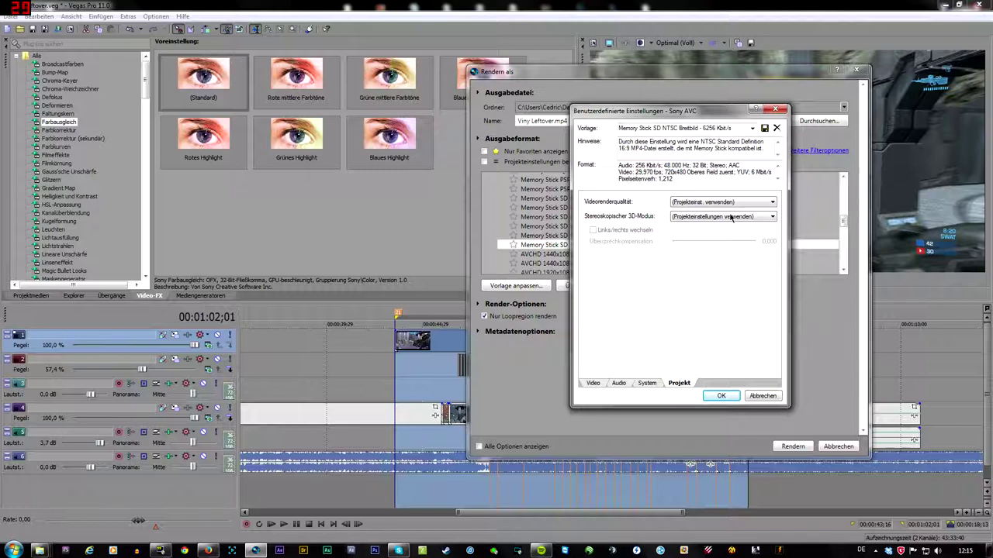
{"action": "left_click", "coordinate": [730, 219]}
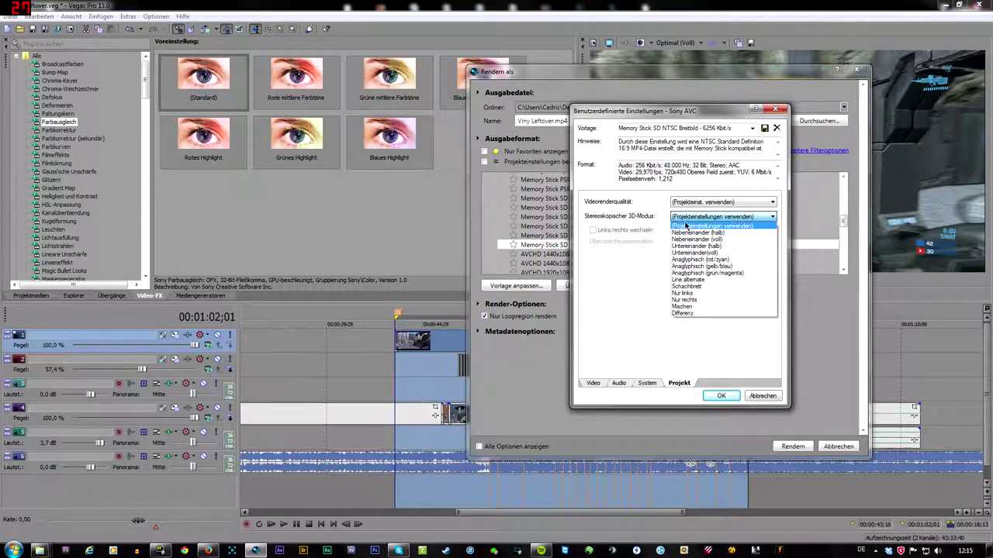
{"action": "left_click", "coordinate": [707, 225]}
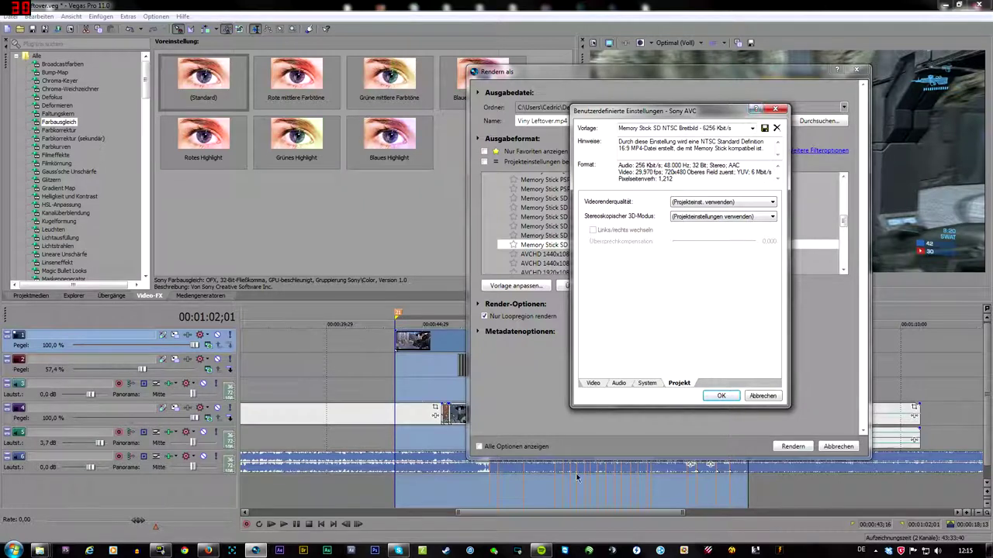
Step: Save the customised Sony AVC template as "halo settings", overwriting the existing template, and accept the custom settings
{"action": "left_click", "coordinate": [592, 384]}
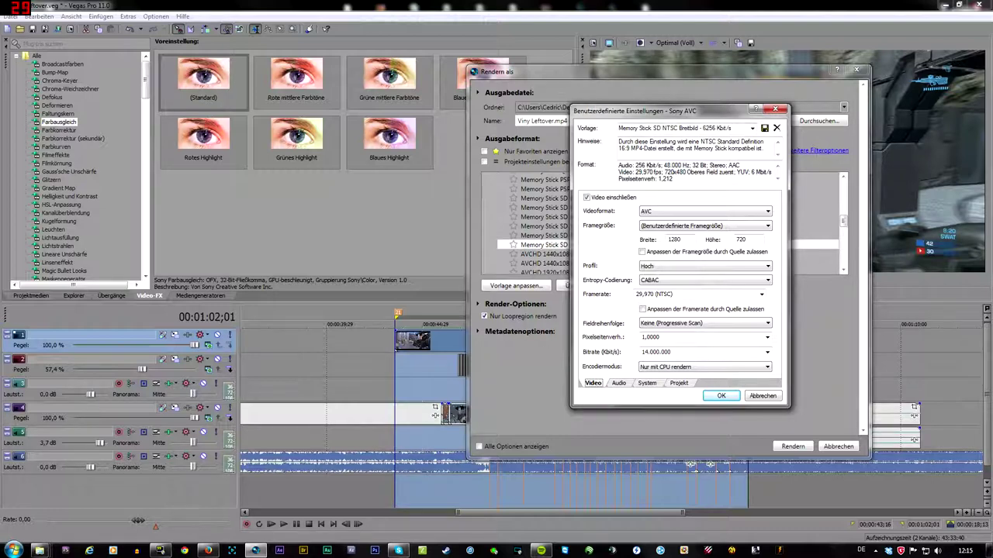
{"action": "left_click", "coordinate": [621, 128]}
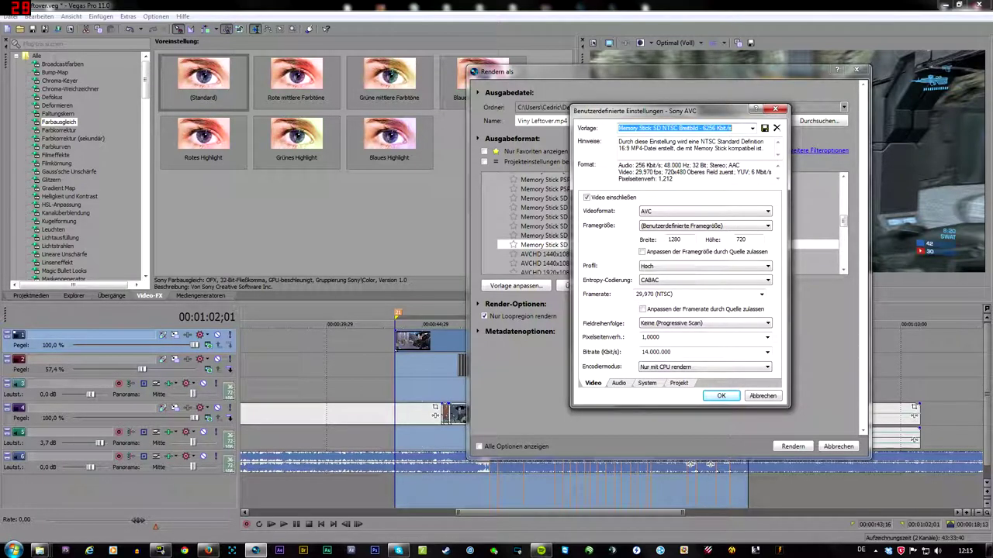
{"action": "key", "text": "BackSpace"}
{"action": "type", "text": "Hal"}
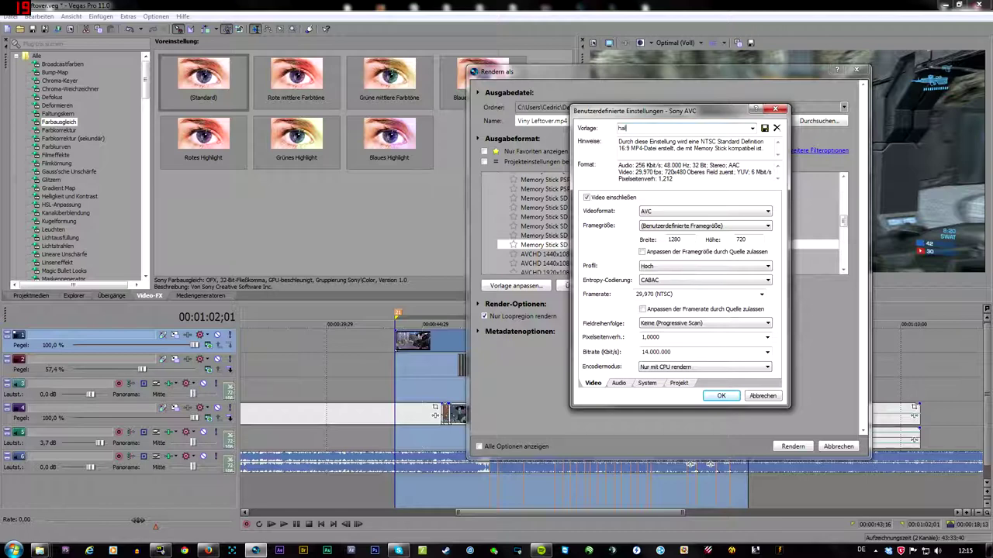
{"action": "type", "text": "o settings"}
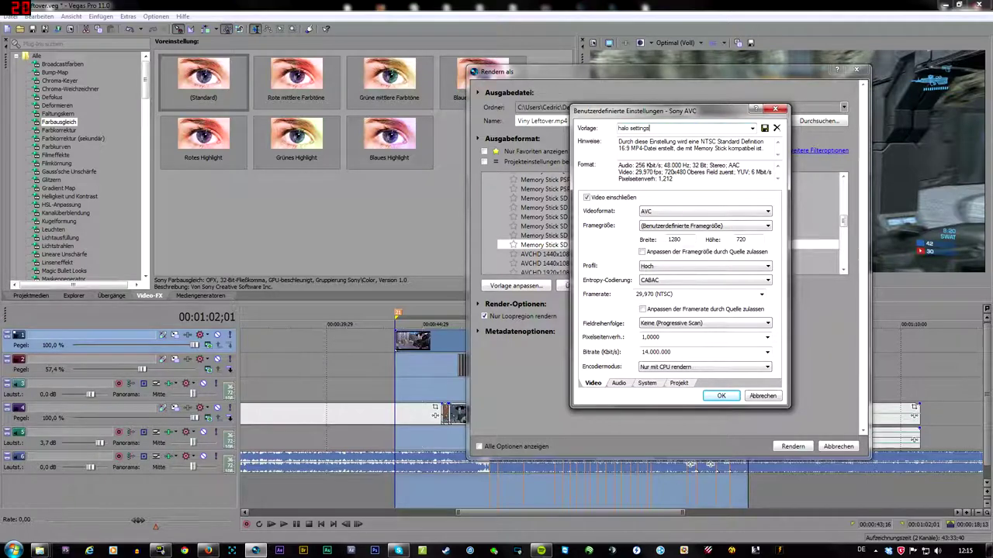
{"action": "left_click", "coordinate": [765, 130]}
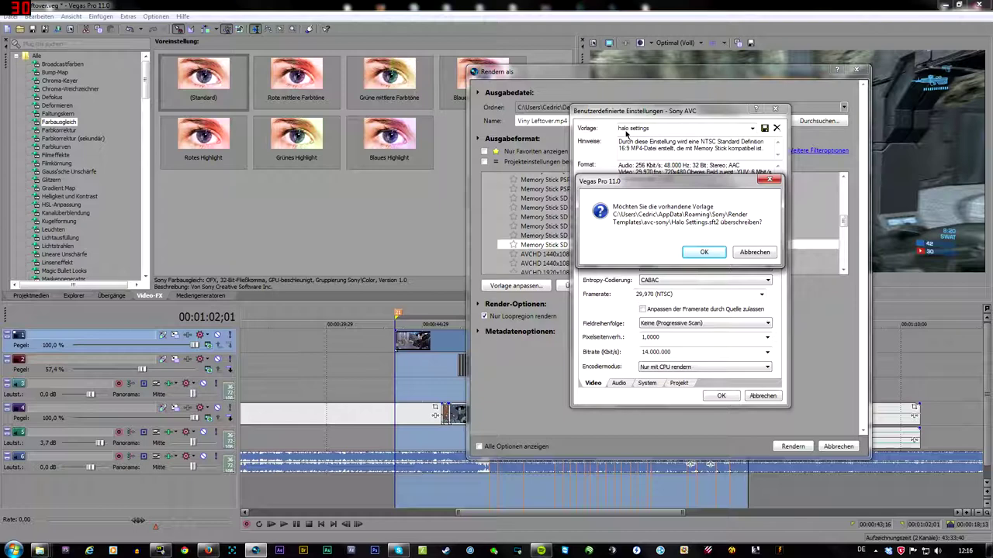
{"action": "left_click", "coordinate": [703, 252]}
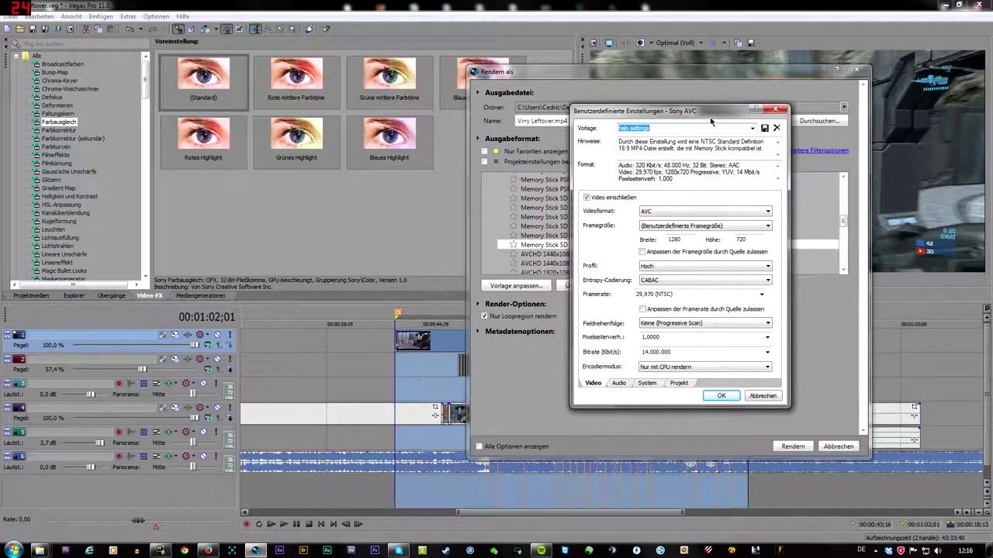
{"action": "left_click_drag", "start_coordinate": [712, 113], "coordinate": [816, 120]}
{"action": "left_click", "coordinate": [825, 402]}
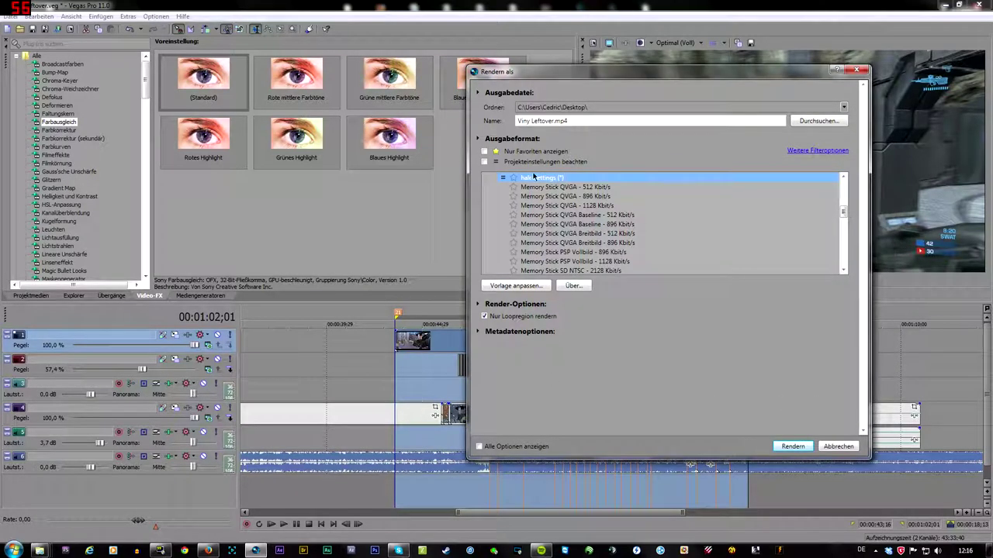
Step: Mark the halo settings template as a favourite and restrict the output format list to favourites
{"action": "scroll", "coordinate": [533, 181], "scroll_direction": "up", "scroll_amount": 1}
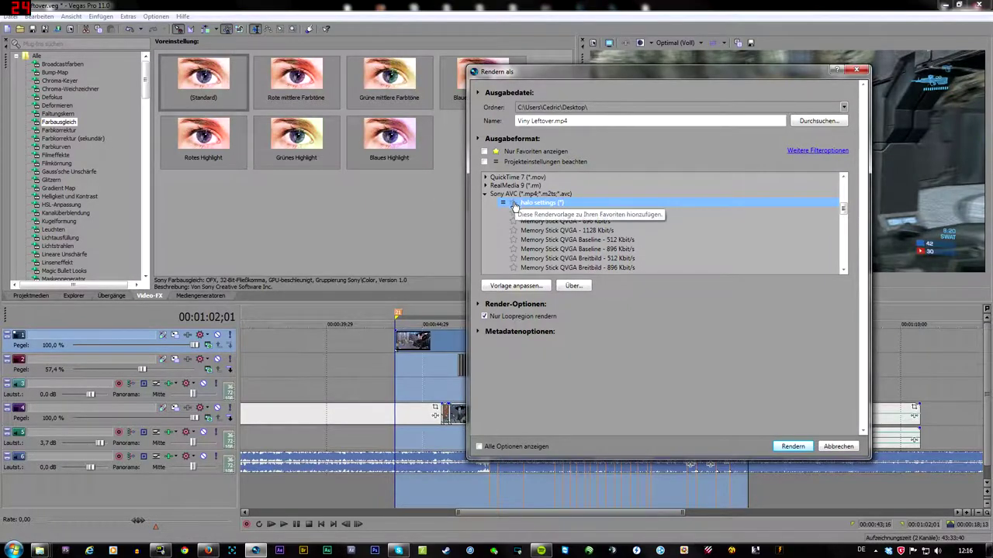
{"action": "left_click", "coordinate": [513, 204]}
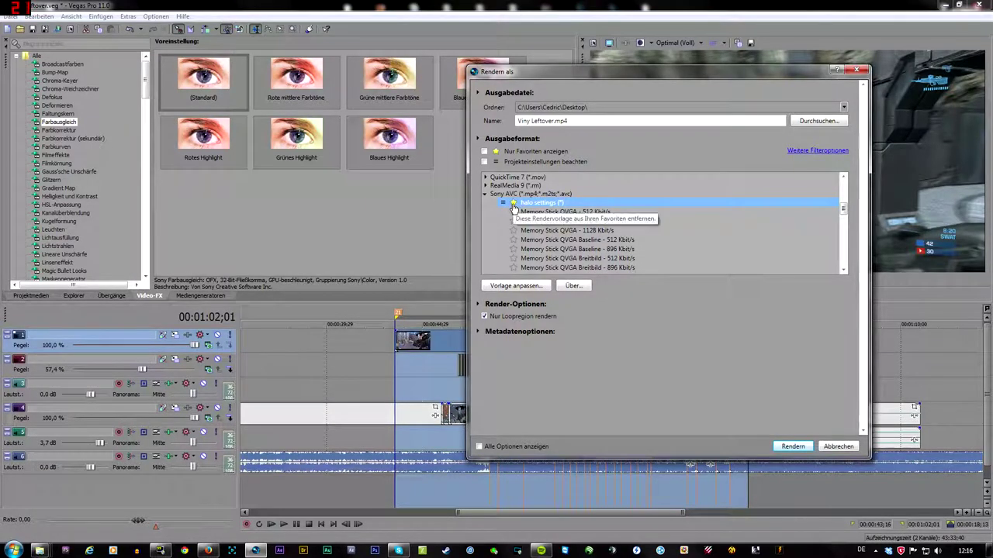
{"action": "left_click", "coordinate": [485, 151]}
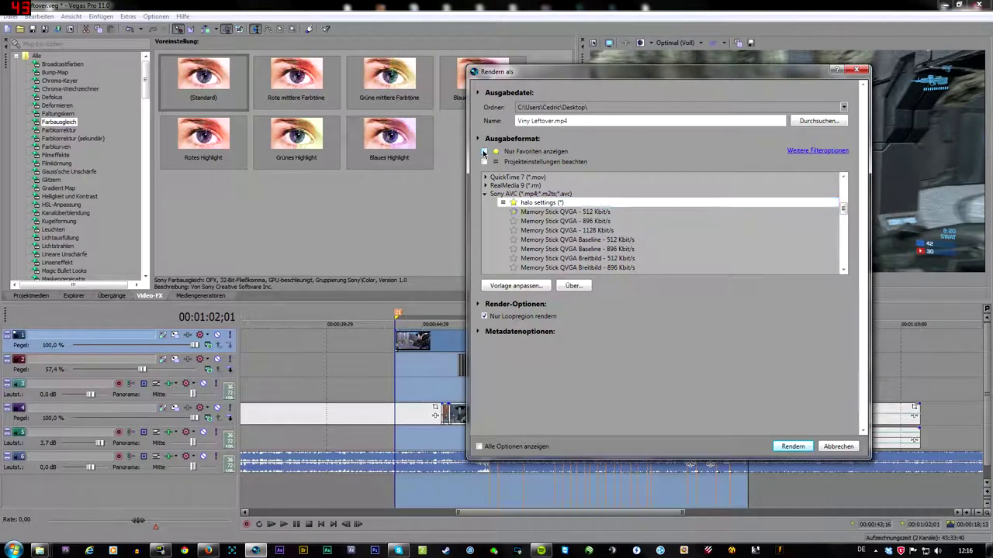
Step: Go through the favourite render templates and select halo settings under Sony AVC
{"action": "left_click", "coordinate": [525, 186]}
{"action": "left_click", "coordinate": [537, 204]}
{"action": "left_click", "coordinate": [538, 213]}
{"action": "left_click", "coordinate": [538, 231]}
{"action": "left_click", "coordinate": [539, 206]}
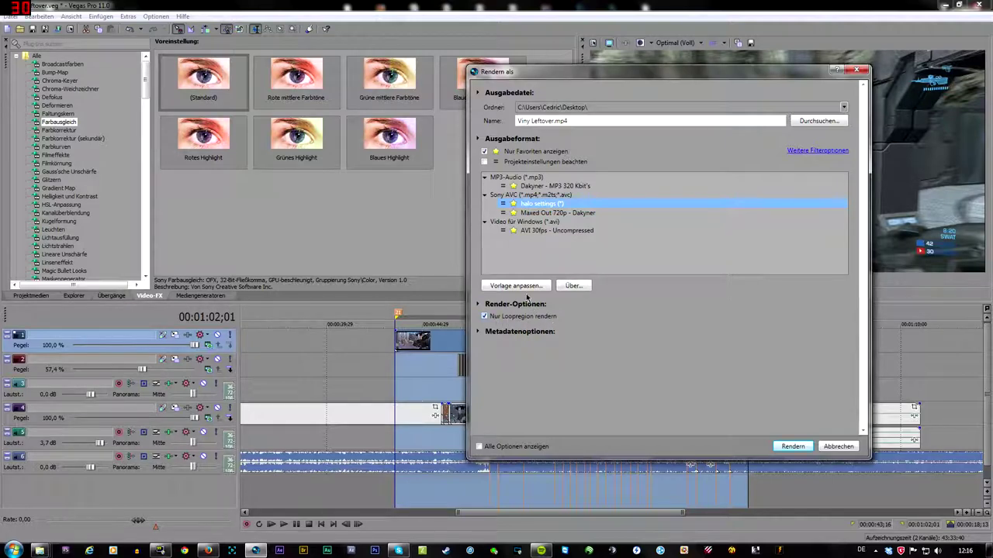
{"action": "left_click_drag", "start_coordinate": [635, 76], "coordinate": [200, 61]}
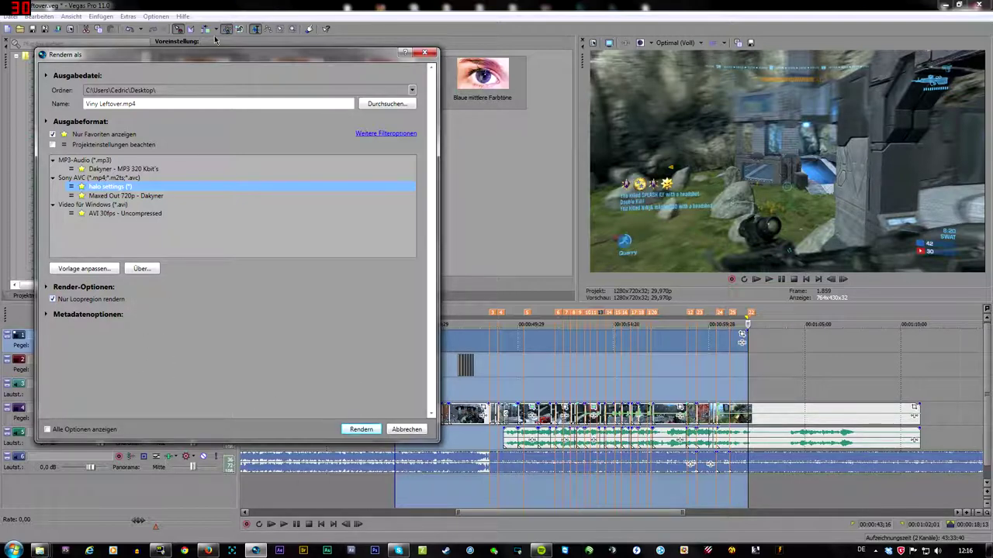
{"action": "left_click_drag", "start_coordinate": [212, 56], "coordinate": [675, 64]}
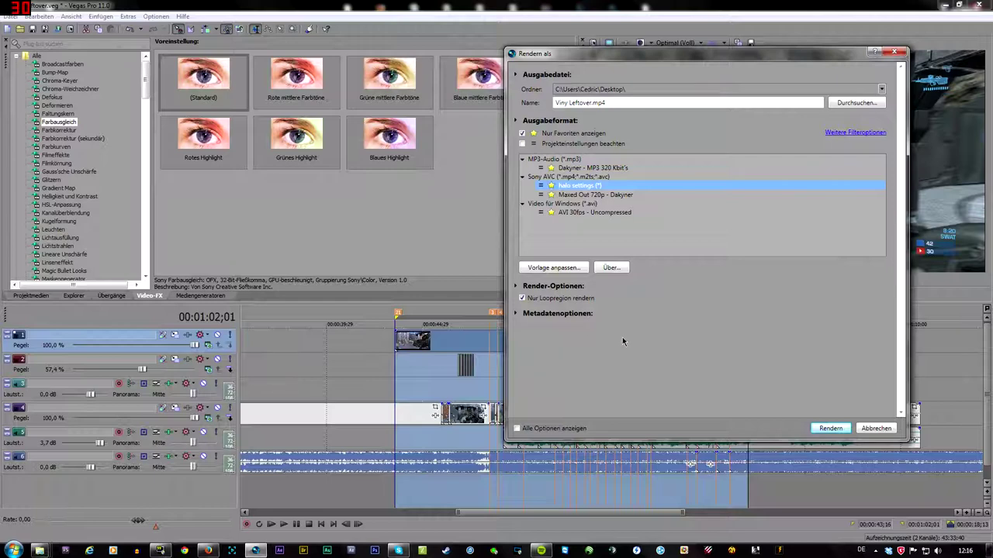
Step: Choose the Desktop as the output location for Viny Leftover.mp4 and agree to replace the existing file
{"action": "left_click", "coordinate": [848, 103]}
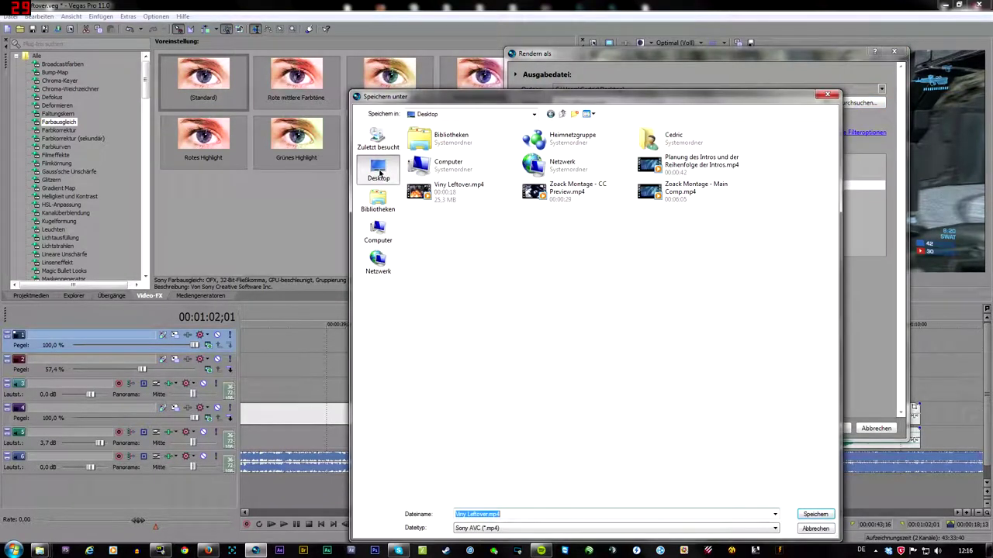
{"action": "left_click", "coordinate": [377, 233]}
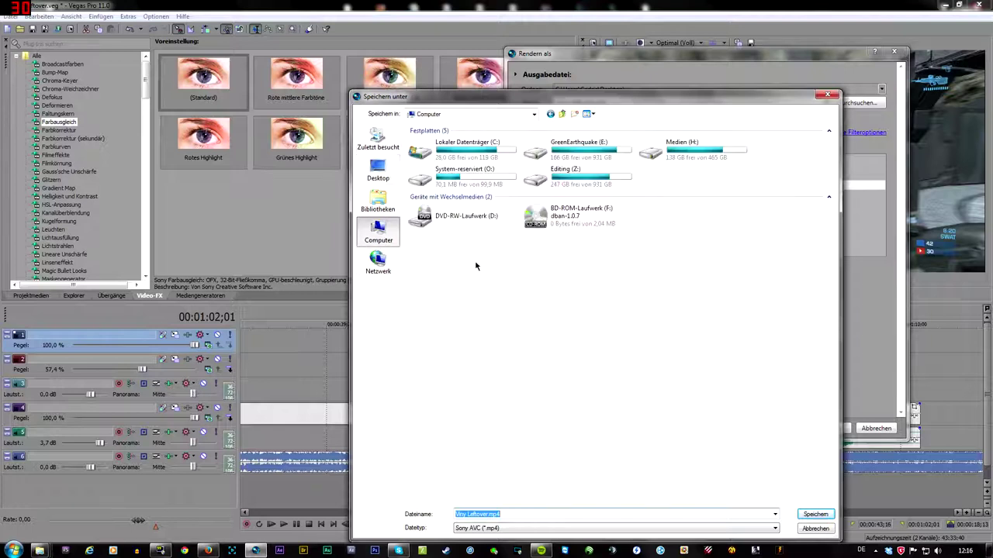
{"action": "left_click", "coordinate": [377, 169]}
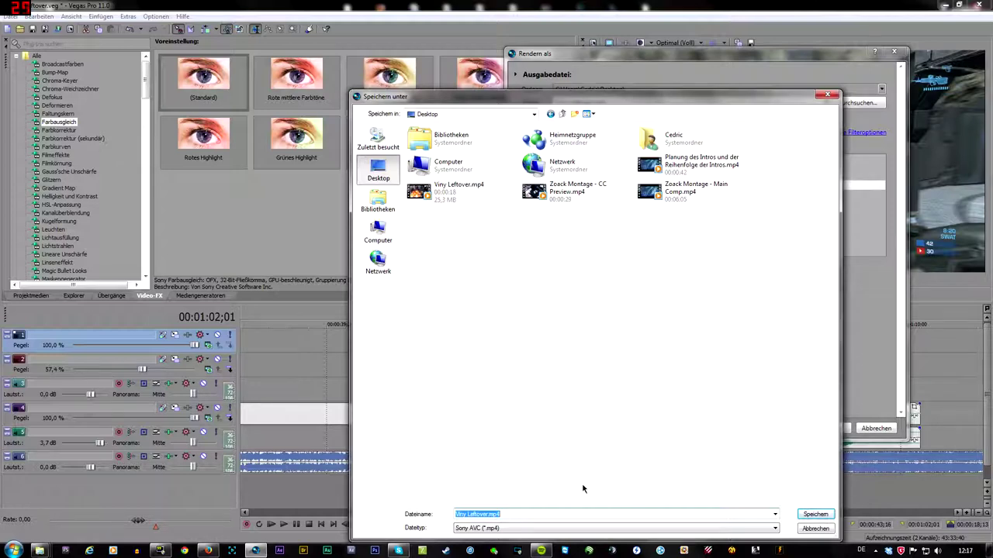
{"action": "left_click_drag", "start_coordinate": [657, 96], "coordinate": [660, 28]}
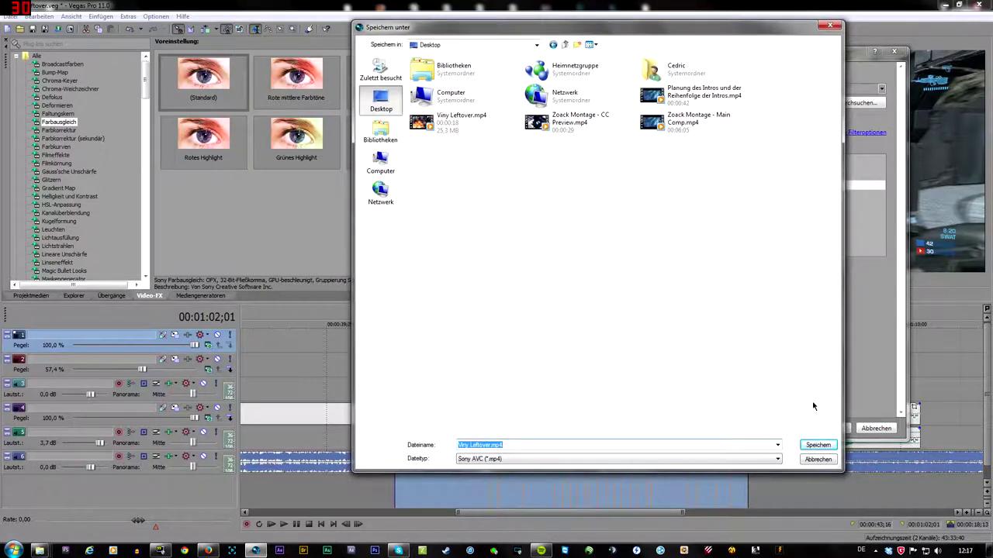
{"action": "left_click", "coordinate": [819, 445]}
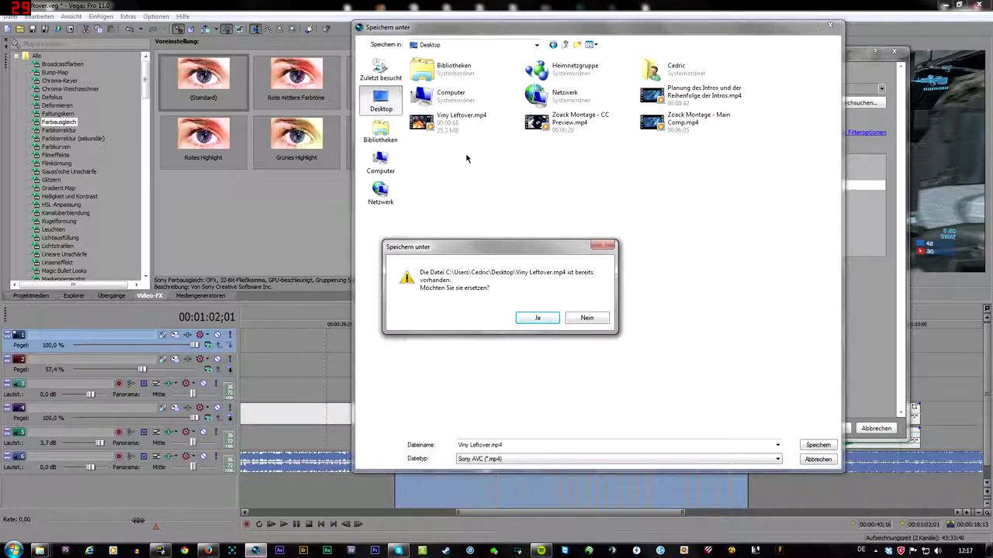
{"action": "left_click", "coordinate": [527, 318]}
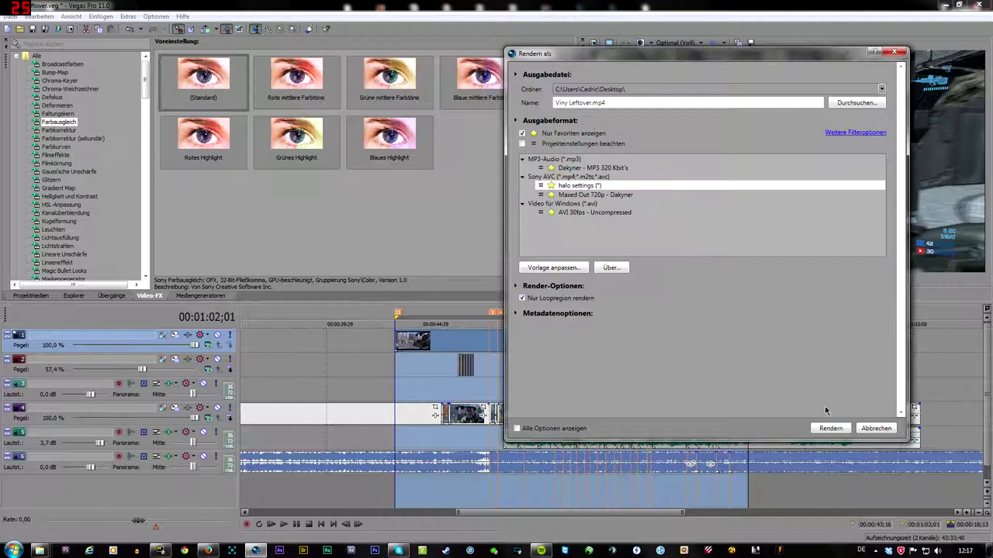
Step: Render Viny Leftover.mp4 over the existing file and close the progress dialog once rendering is complete
{"action": "left_click", "coordinate": [828, 427]}
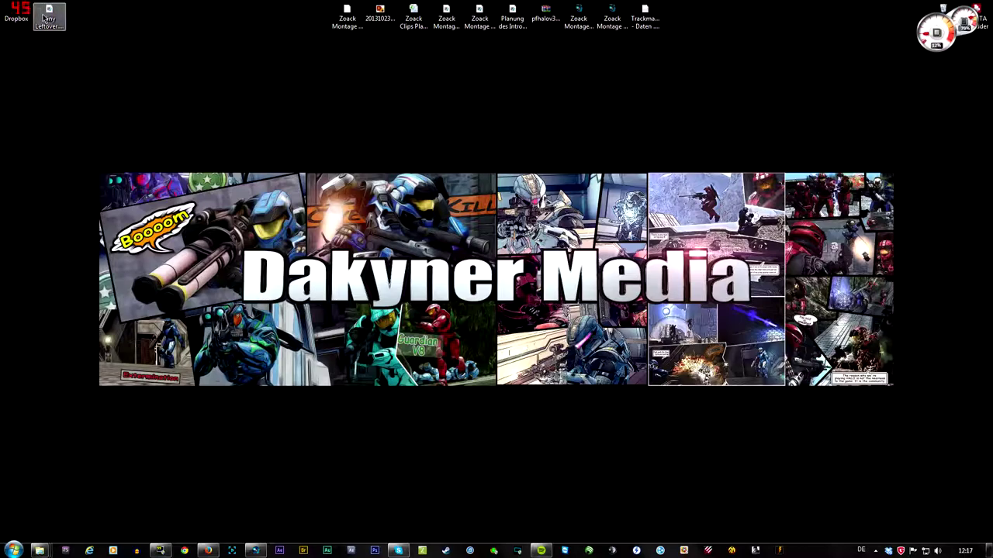
{"action": "left_click", "coordinate": [255, 551]}
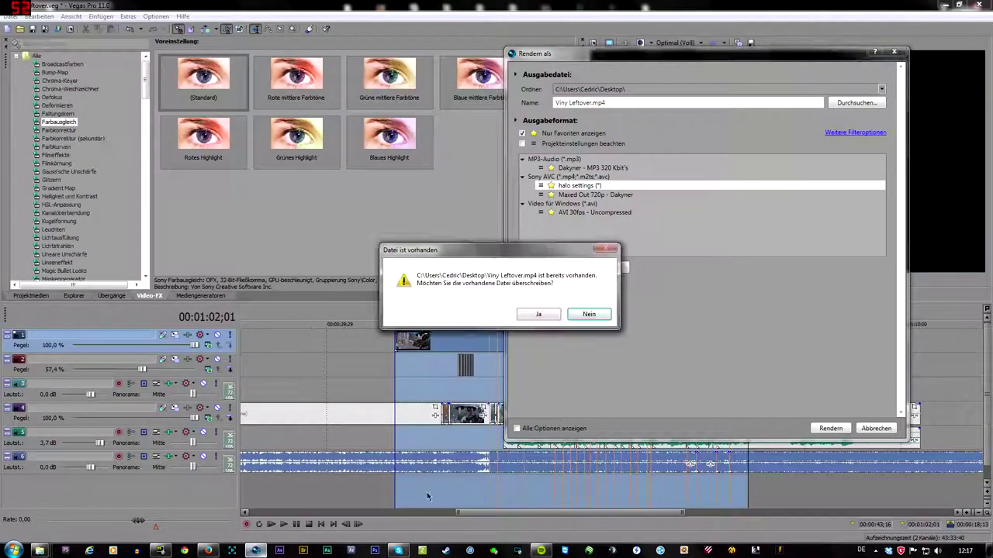
{"action": "left_click", "coordinate": [539, 314]}
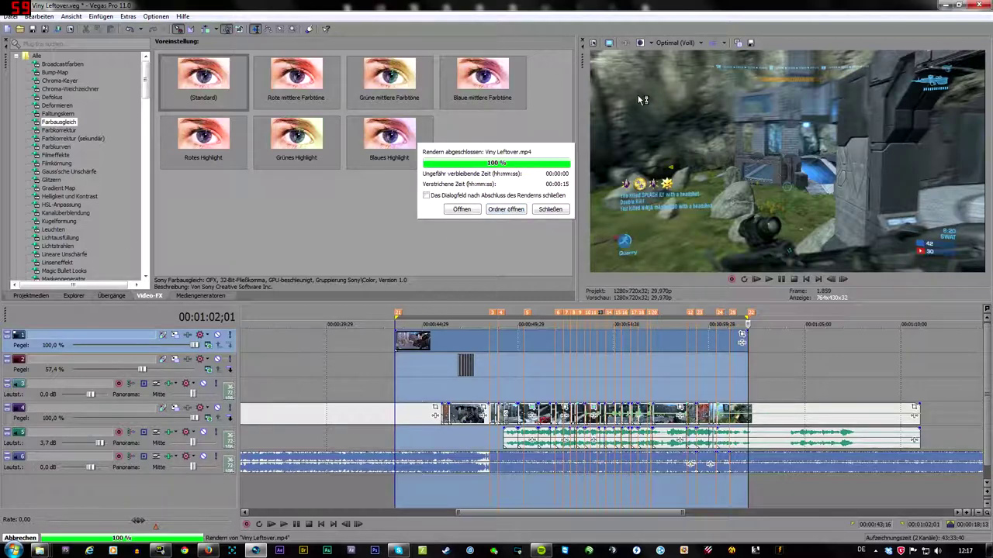
{"action": "left_click", "coordinate": [550, 210]}
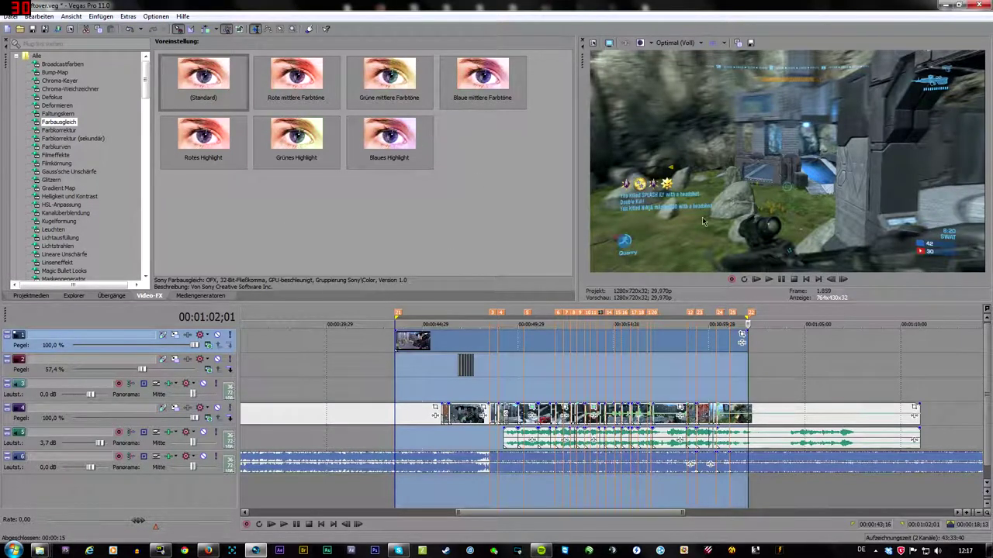
{"action": "left_click", "coordinate": [945, 4]}
{"action": "left_click_drag", "start_coordinate": [52, 24], "coordinate": [185, 55]}
{"action": "left_click_drag", "start_coordinate": [272, 106], "coordinate": [190, 48]}
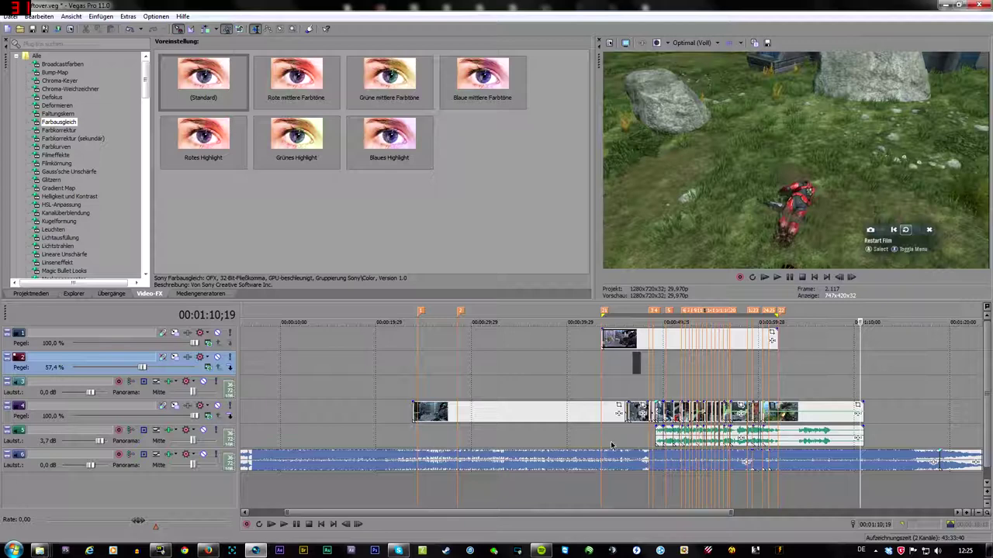
Step: Select the timeline range from 00:00:43;16 to 00:01:02;01 and open the Render As dialog
{"action": "left_click_drag", "start_coordinate": [604, 485], "coordinate": [779, 473]}
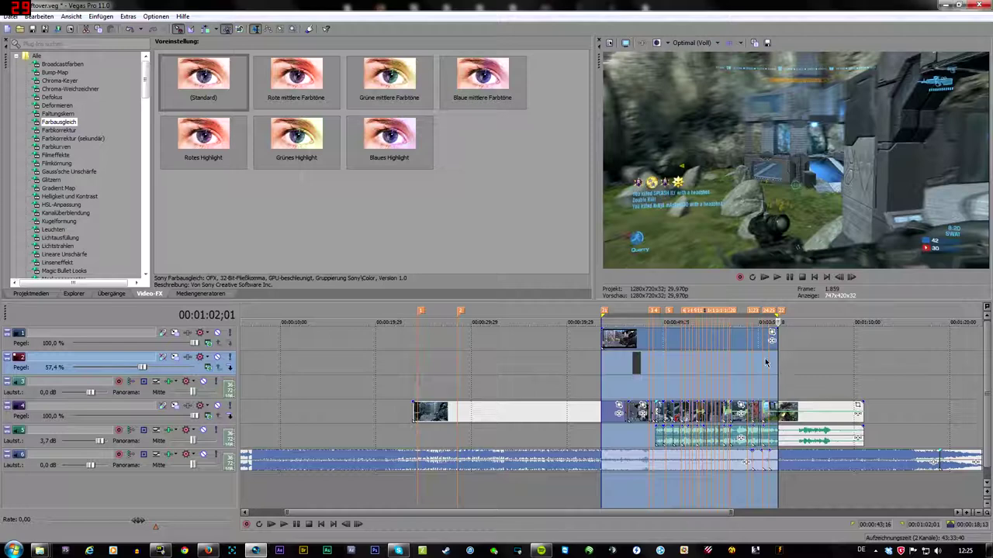
{"action": "left_click", "coordinate": [6, 16]}
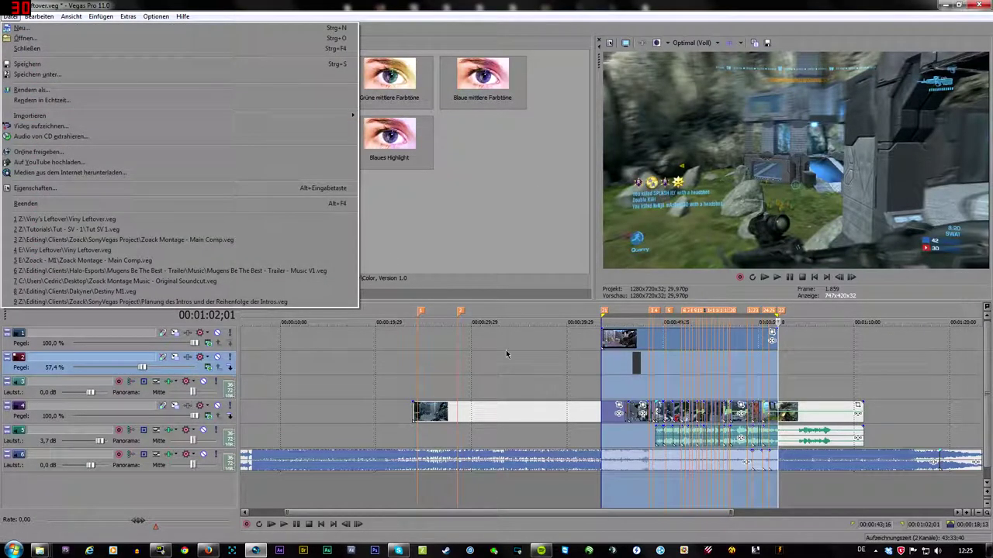
{"action": "left_click", "coordinate": [342, 89]}
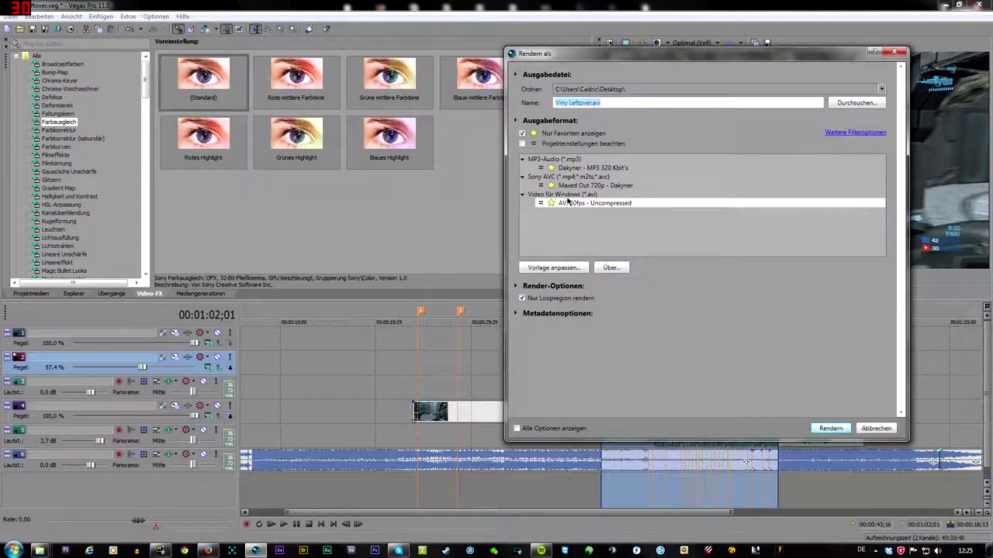
Step: Lift the favourites restriction on the output formats and select the HD 1080-24p YUV template under Video für Windows
{"action": "left_click", "coordinate": [521, 134]}
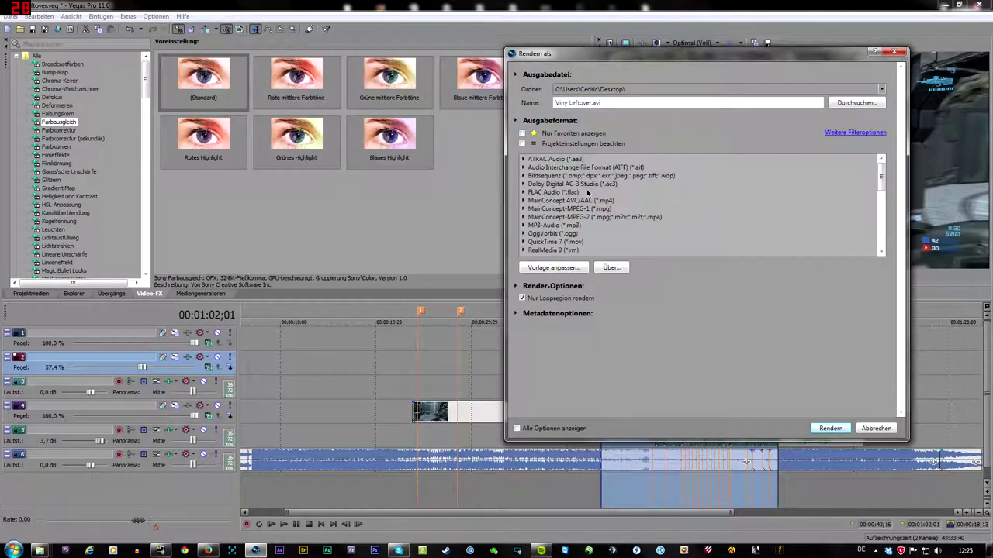
{"action": "left_click", "coordinate": [565, 250]}
{"action": "scroll", "coordinate": [559, 240], "scroll_direction": "down", "scroll_amount": 3}
{"action": "left_click", "coordinate": [540, 219]}
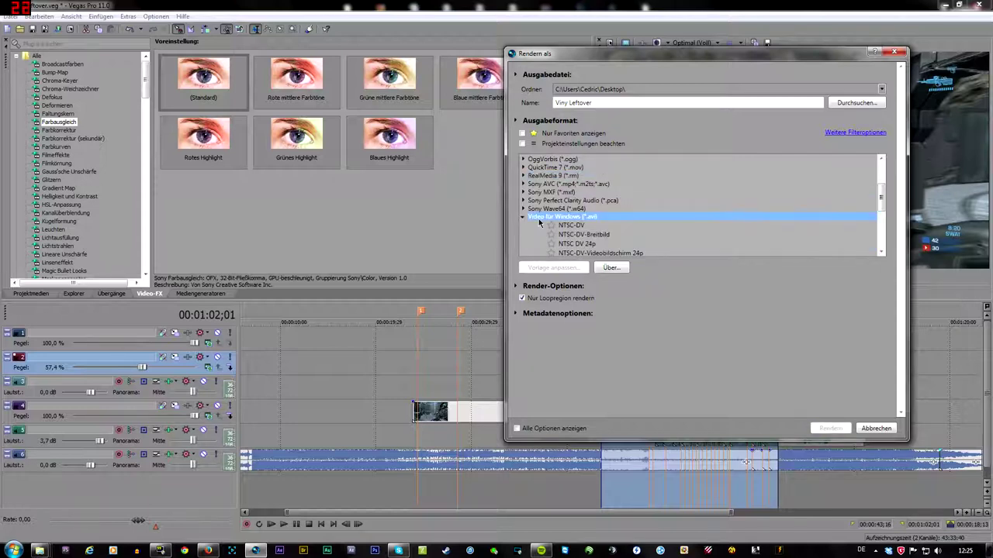
{"action": "scroll", "coordinate": [590, 223], "scroll_direction": "down", "scroll_amount": 3}
{"action": "scroll", "coordinate": [591, 225], "scroll_direction": "down", "scroll_amount": 2}
{"action": "left_click", "coordinate": [591, 213]}
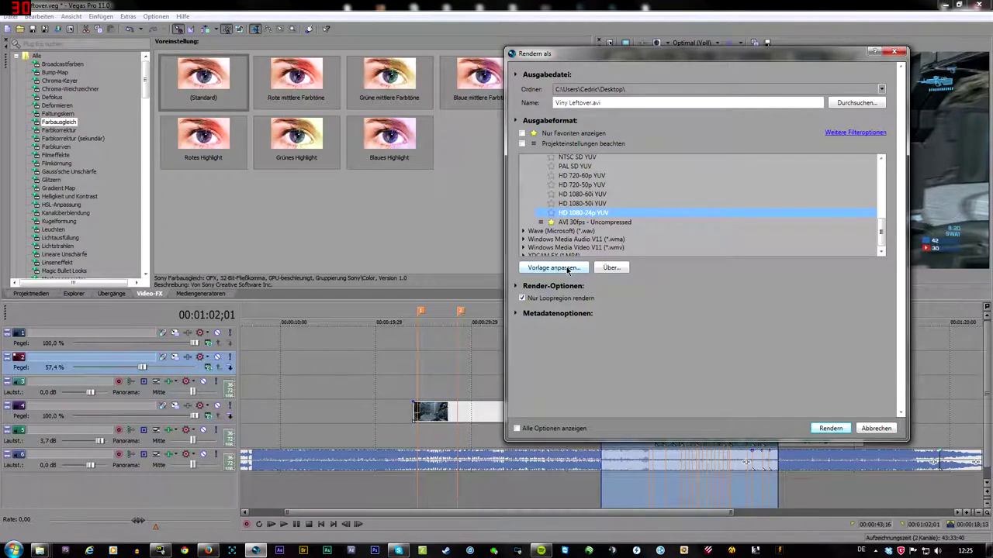
Step: Restrict the output formats to favourites and open the AVI 30fps - Uncompressed template for customization
{"action": "left_click", "coordinate": [521, 134]}
{"action": "left_click", "coordinate": [580, 204]}
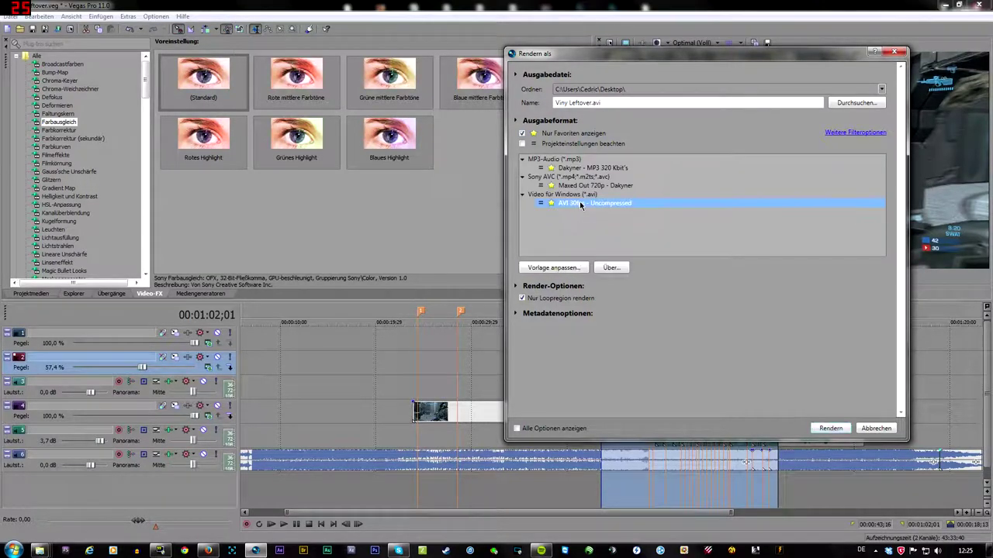
{"action": "left_click", "coordinate": [568, 268]}
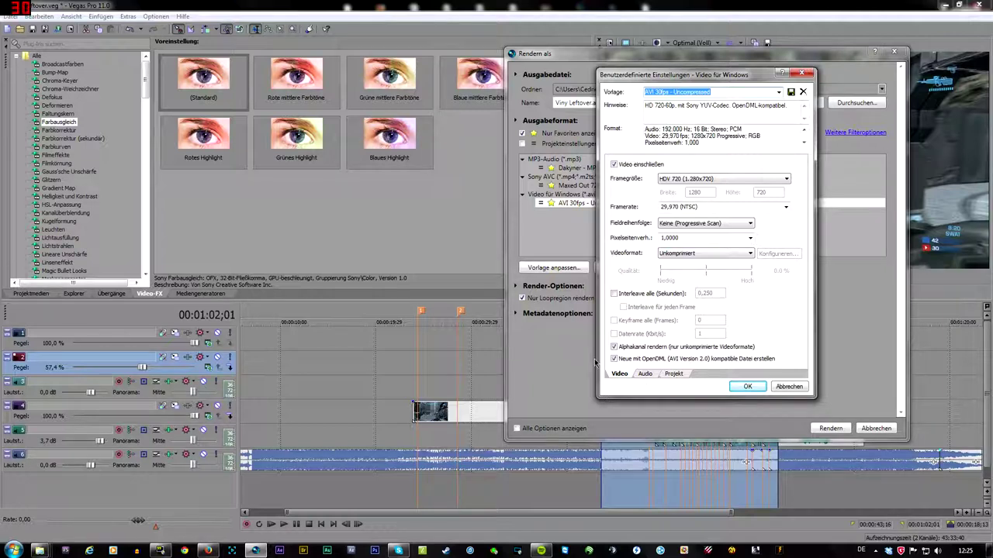
Step: Set the uncompressed AVI template's audio sample rate to 192,000 Hz
{"action": "left_click", "coordinate": [644, 375]}
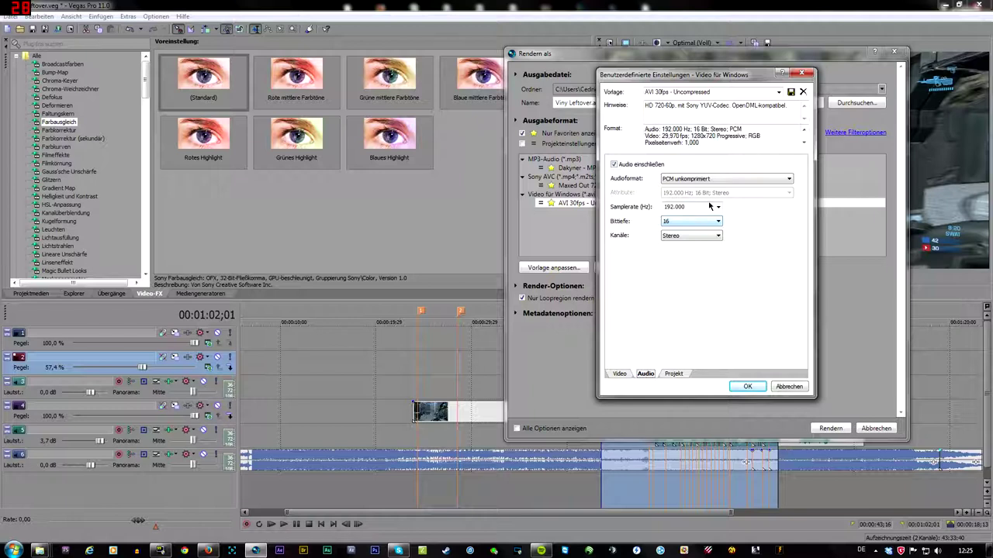
{"action": "left_click", "coordinate": [718, 207]}
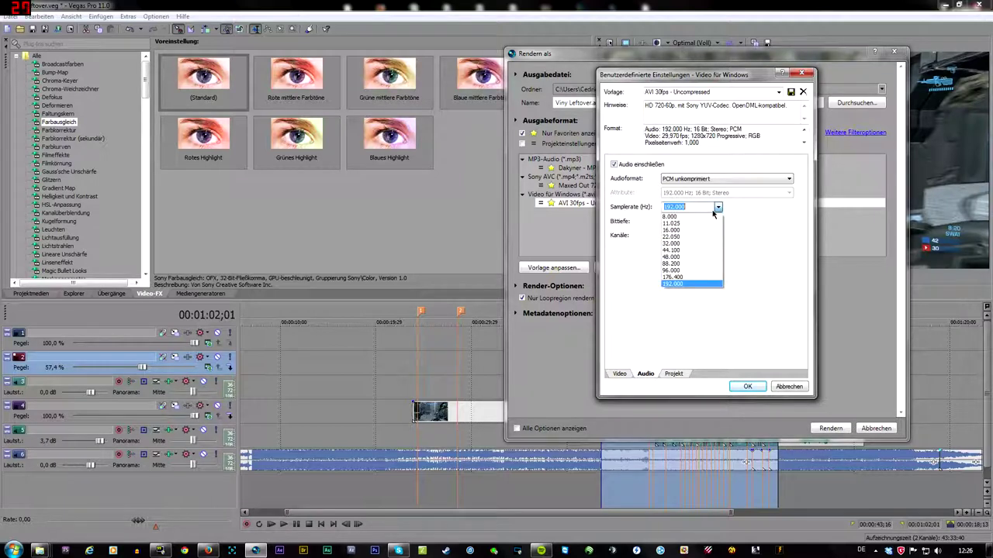
{"action": "left_click", "coordinate": [687, 284]}
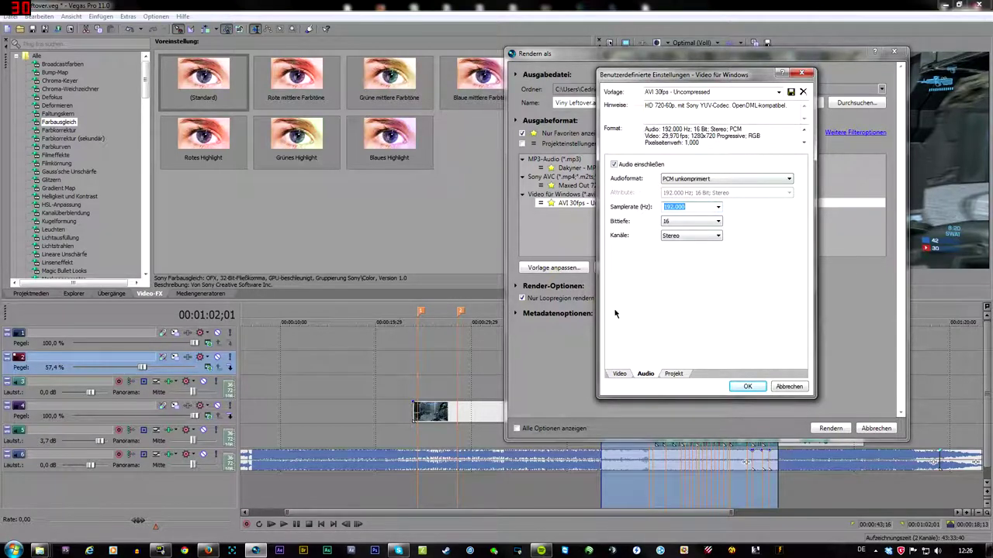
Step: Set the template's video render quality to Optimal and accept the custom settings
{"action": "left_click", "coordinate": [673, 375]}
{"action": "left_click", "coordinate": [739, 160]}
{"action": "left_click", "coordinate": [733, 206]}
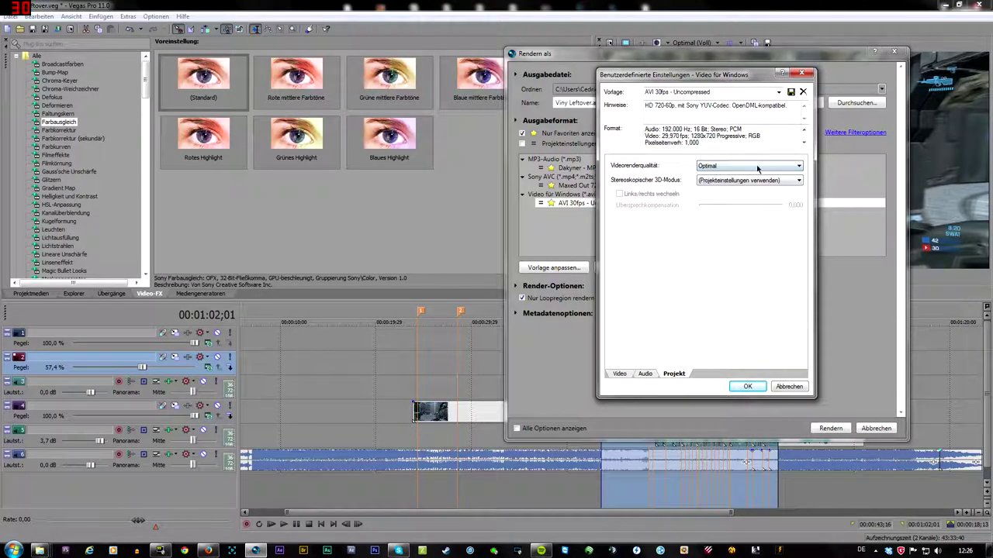
{"action": "left_click", "coordinate": [725, 167]}
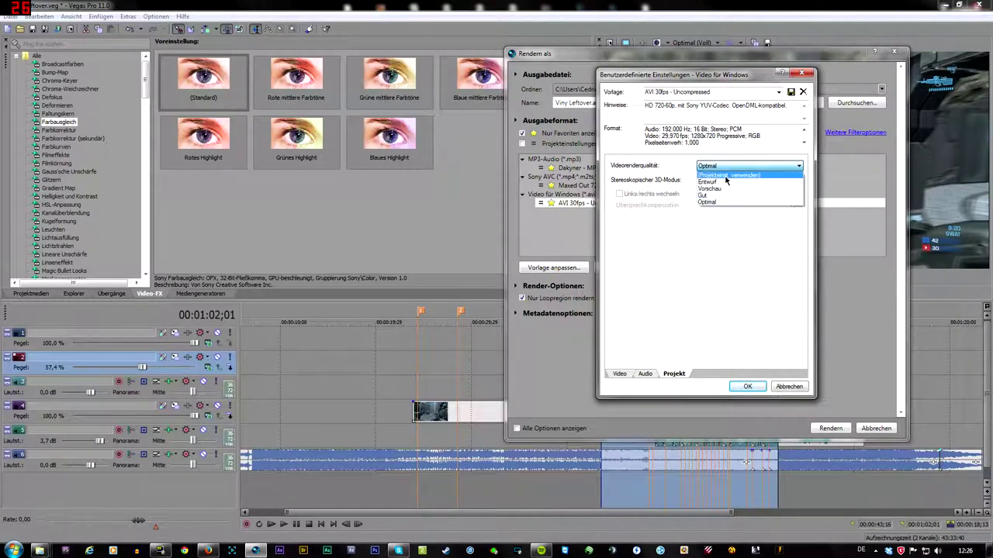
{"action": "left_click", "coordinate": [723, 167]}
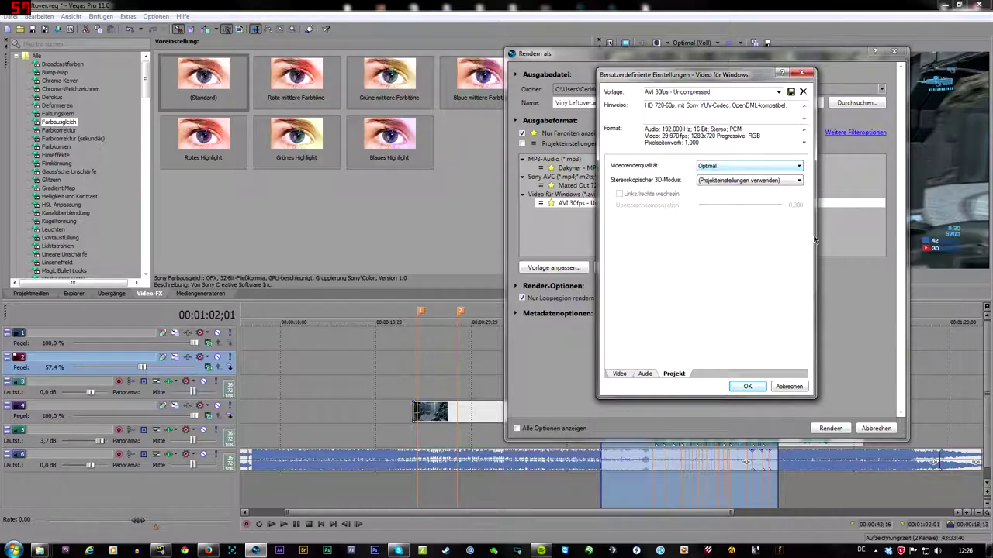
{"action": "left_click", "coordinate": [741, 385]}
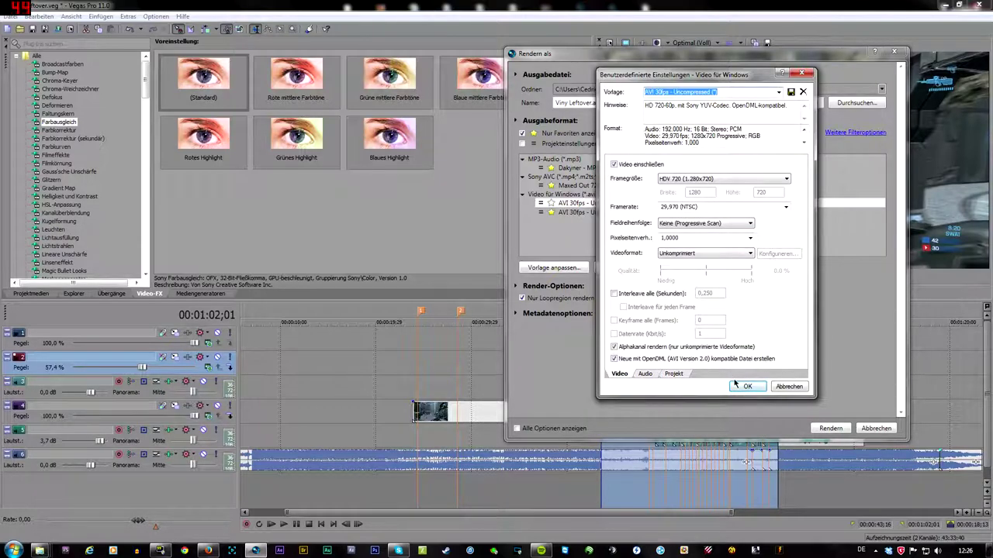
{"action": "left_click", "coordinate": [746, 387]}
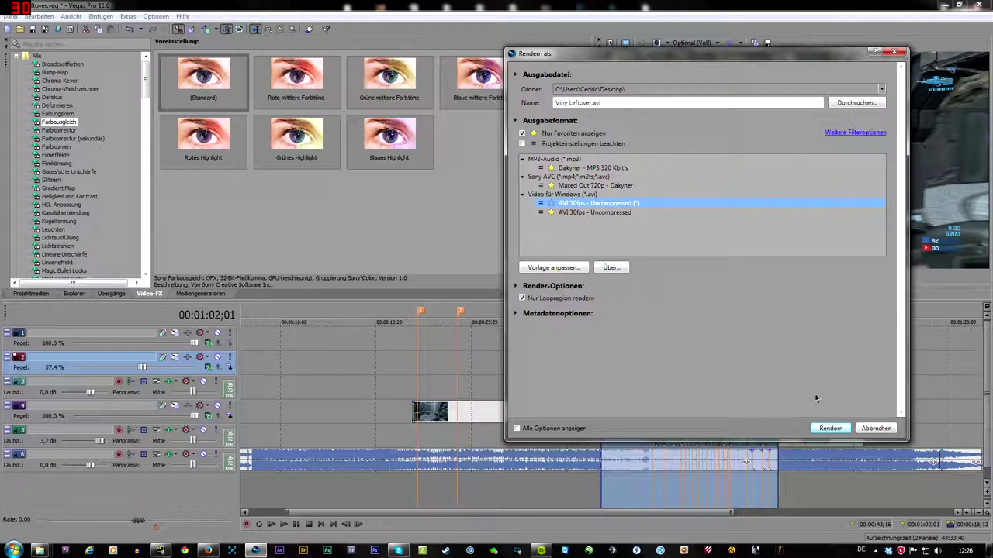